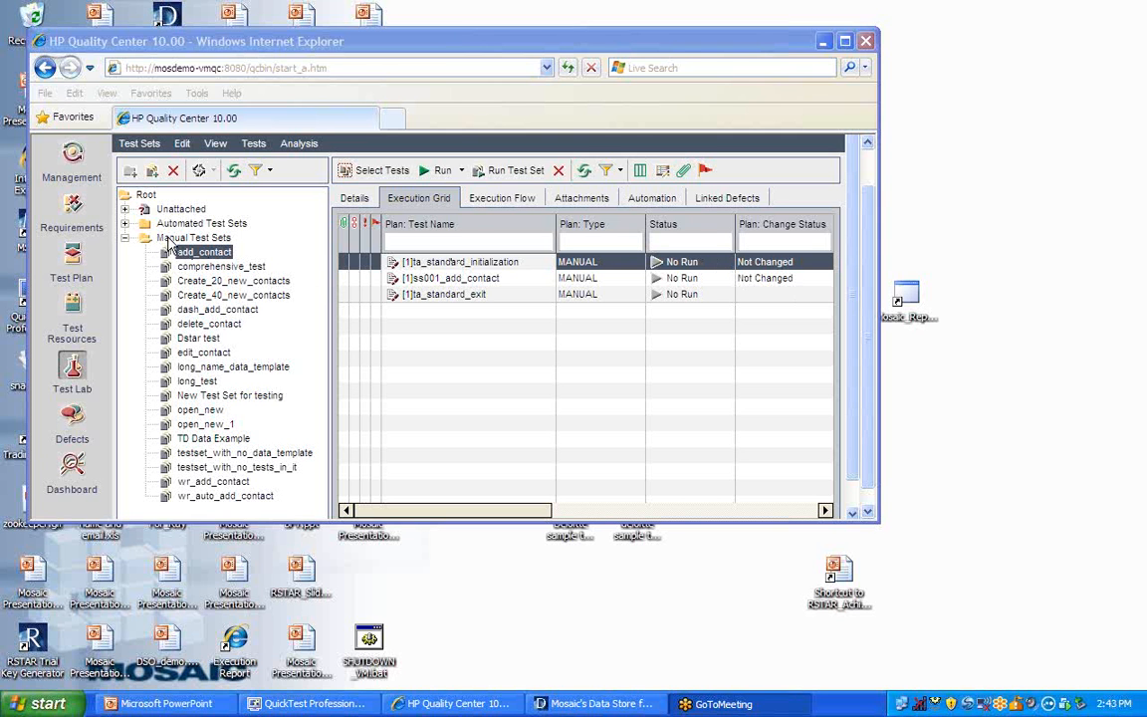
- Create a test set named Email_Test in the Manual Test Sets folder with the description "Test Multiple Emails"
{"action": "left_click", "coordinate": [169, 241]}
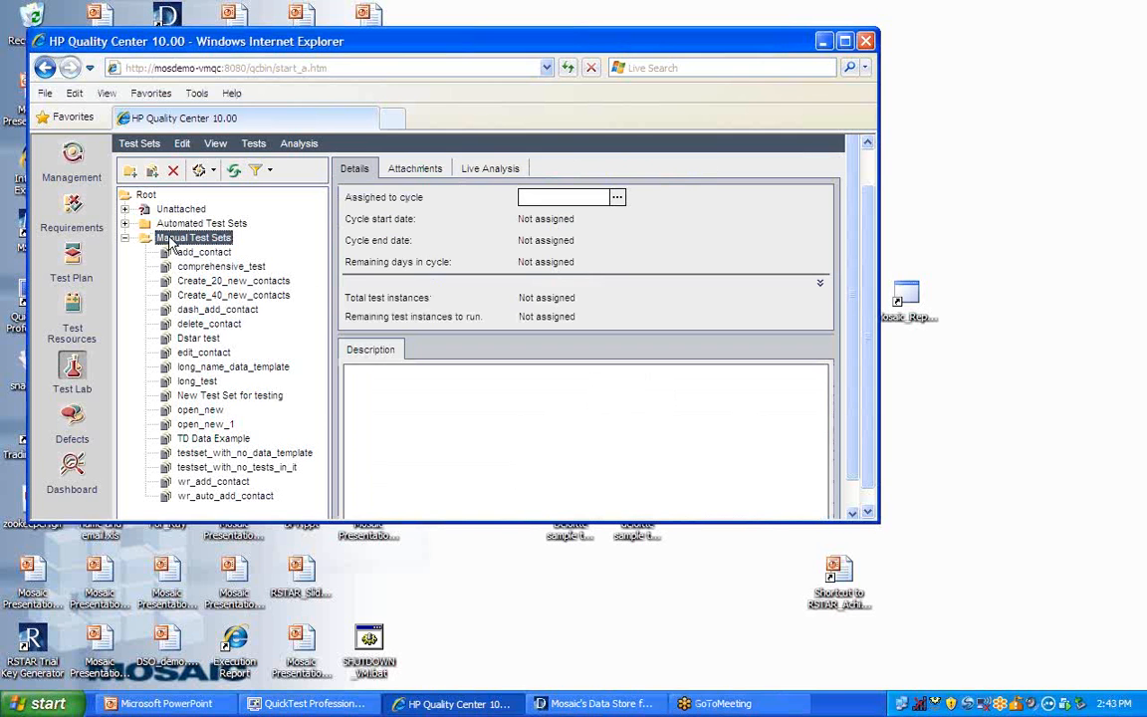
{"action": "right_click", "coordinate": [171, 242]}
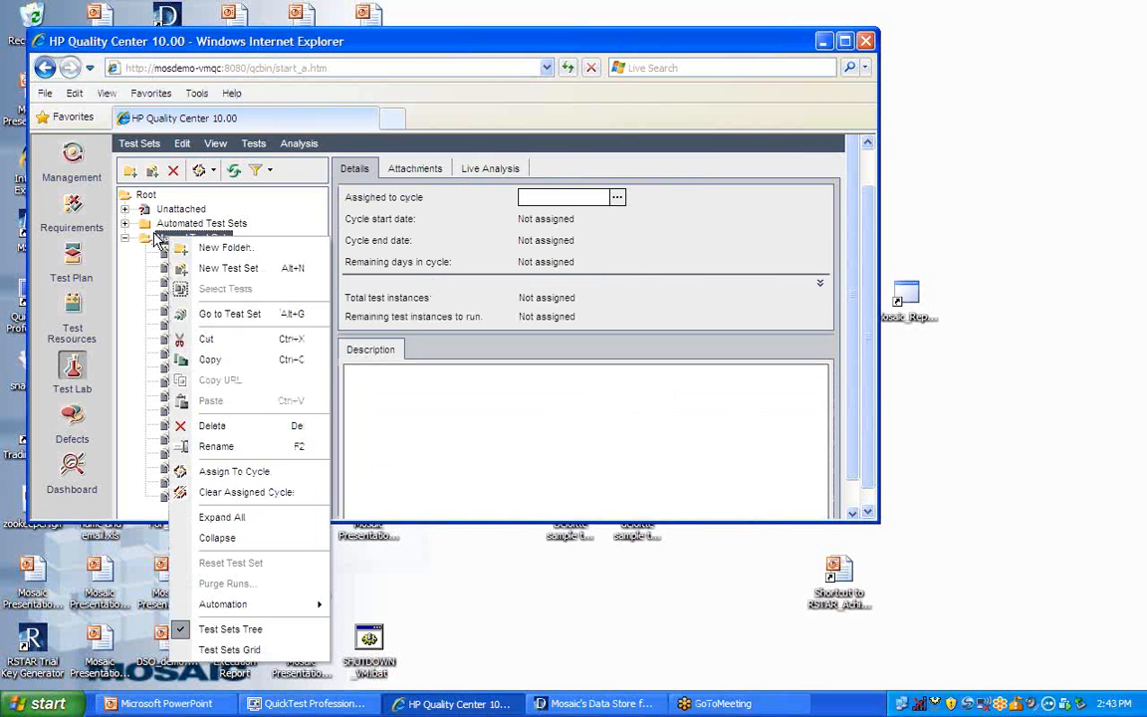
{"action": "left_click", "coordinate": [231, 271]}
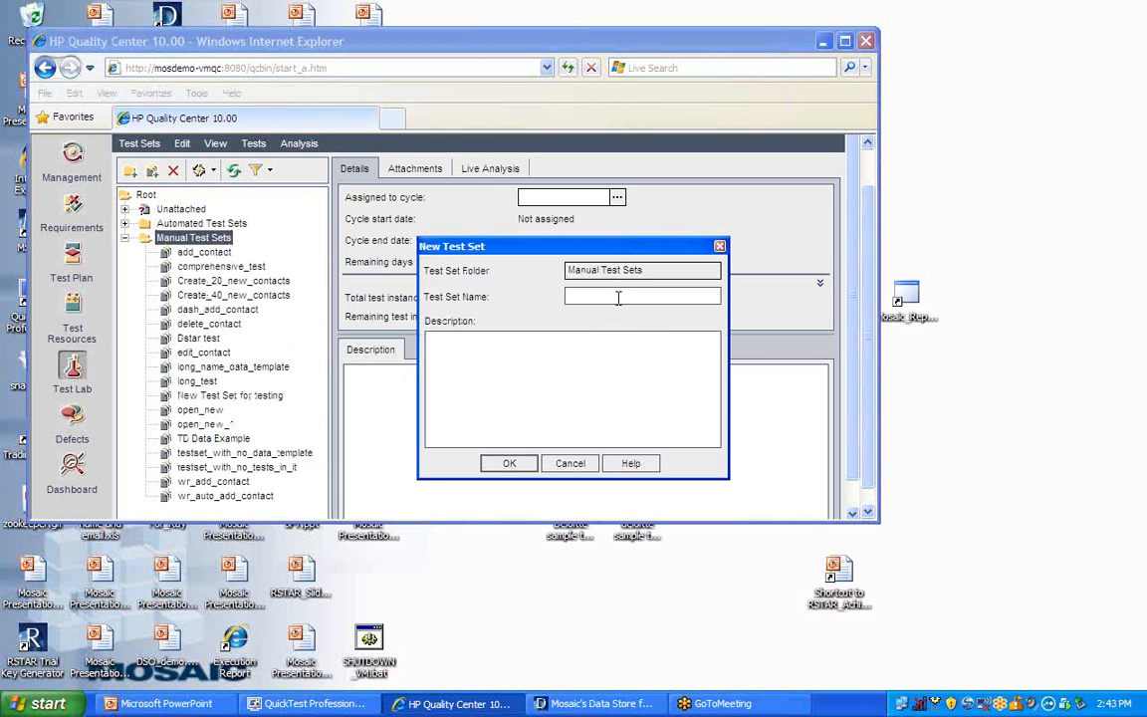
{"action": "type", "text": "Email_Test"}
{"action": "left_click", "coordinate": [587, 340]}
{"action": "type", "text": "Test Mu"}
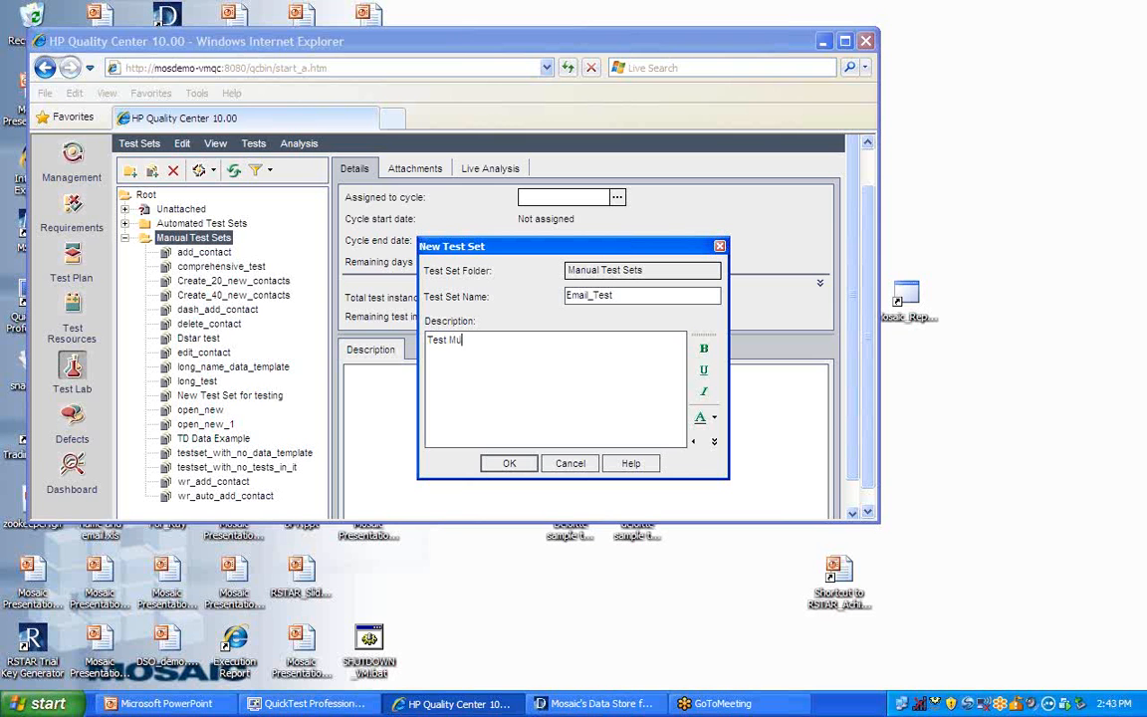
{"action": "type", "text": "ltiple Emails"}
{"action": "left_click", "coordinate": [509, 463]}
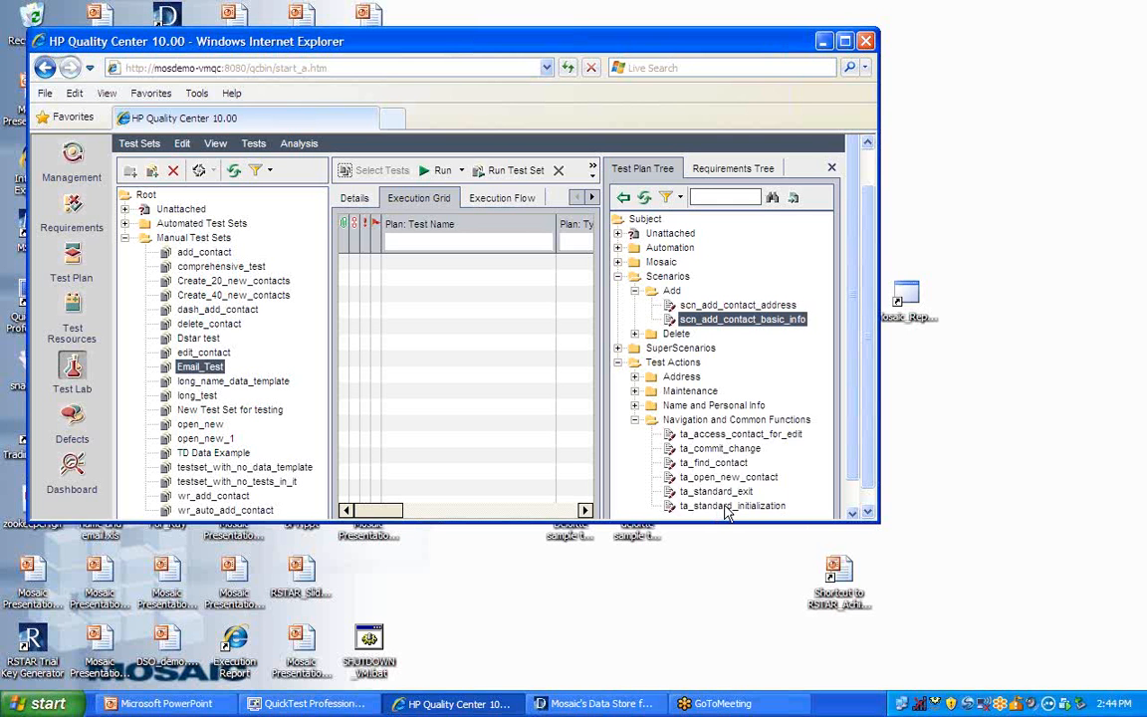
- Add ta_standard_initialization, scn_add_contact_basic_info and ta_add_email_address, in that order, to the Email_Test execution grid
{"action": "left_click_drag", "start_coordinate": [727, 506], "coordinate": [403, 250]}
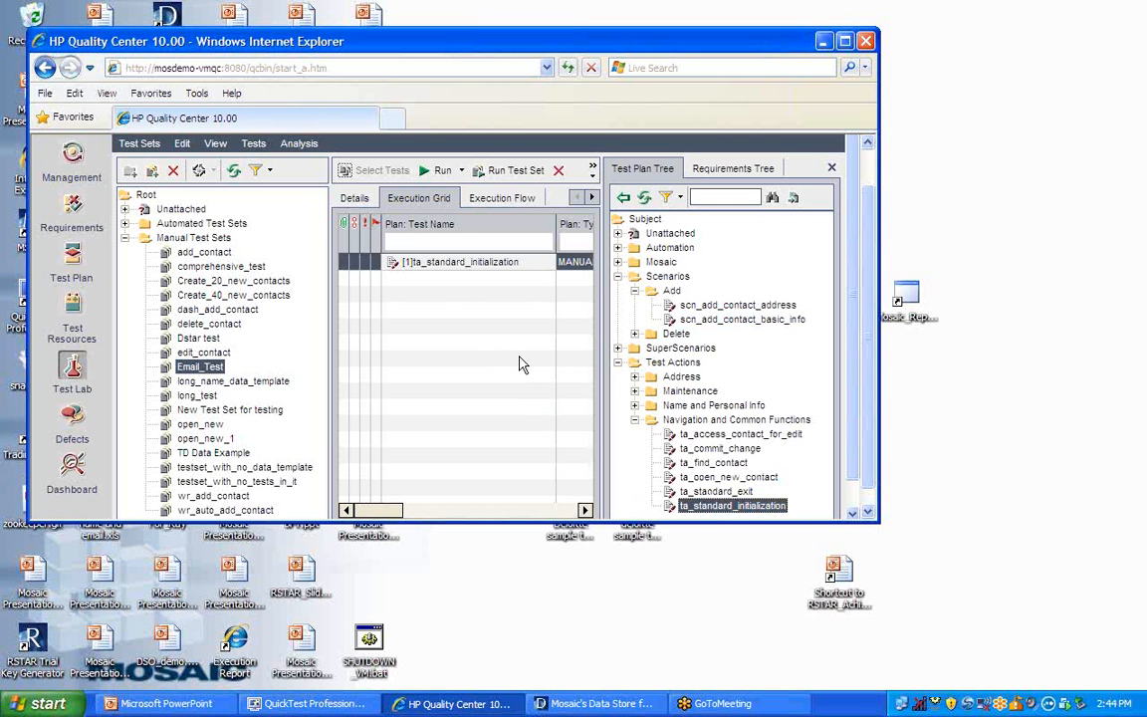
{"action": "left_click_drag", "start_coordinate": [726, 318], "coordinate": [448, 282]}
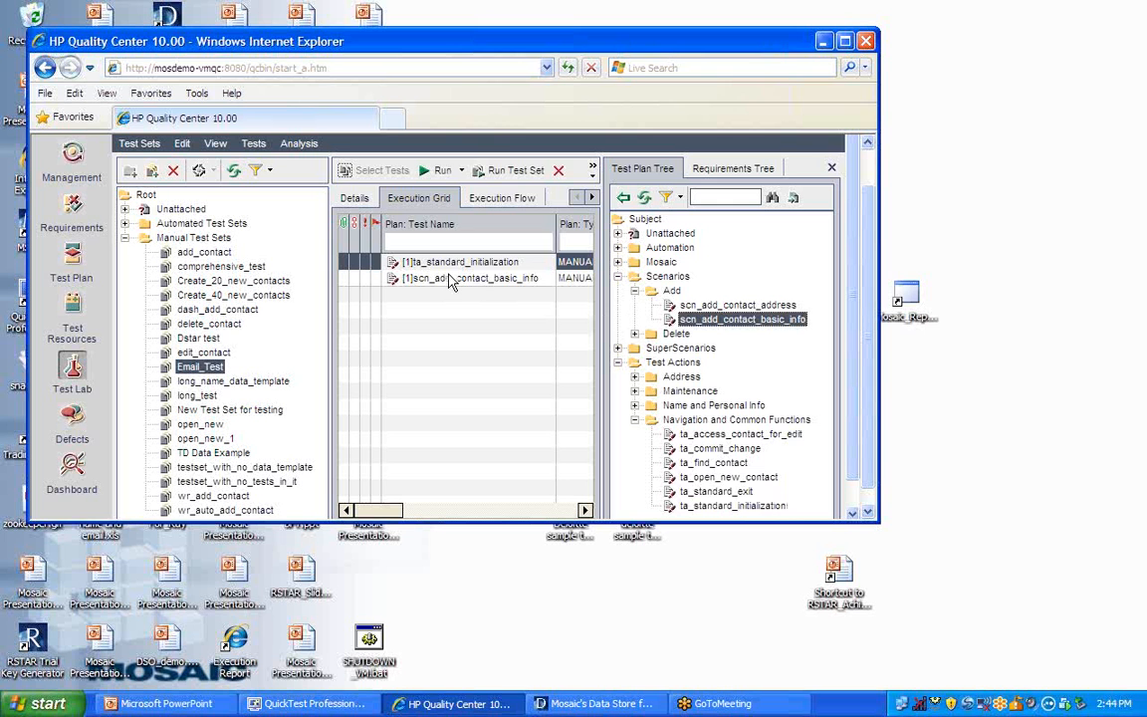
{"action": "left_click", "coordinate": [634, 390]}
{"action": "left_click", "coordinate": [635, 420]}
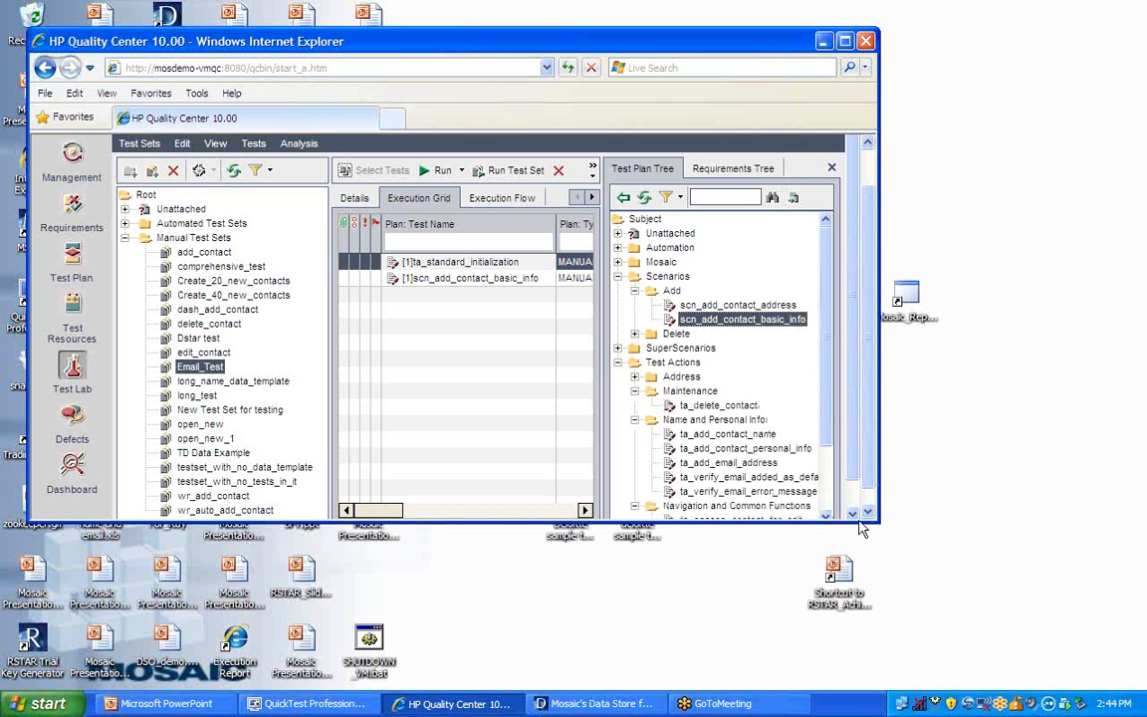
{"action": "left_click_drag", "start_coordinate": [747, 465], "coordinate": [473, 305]}
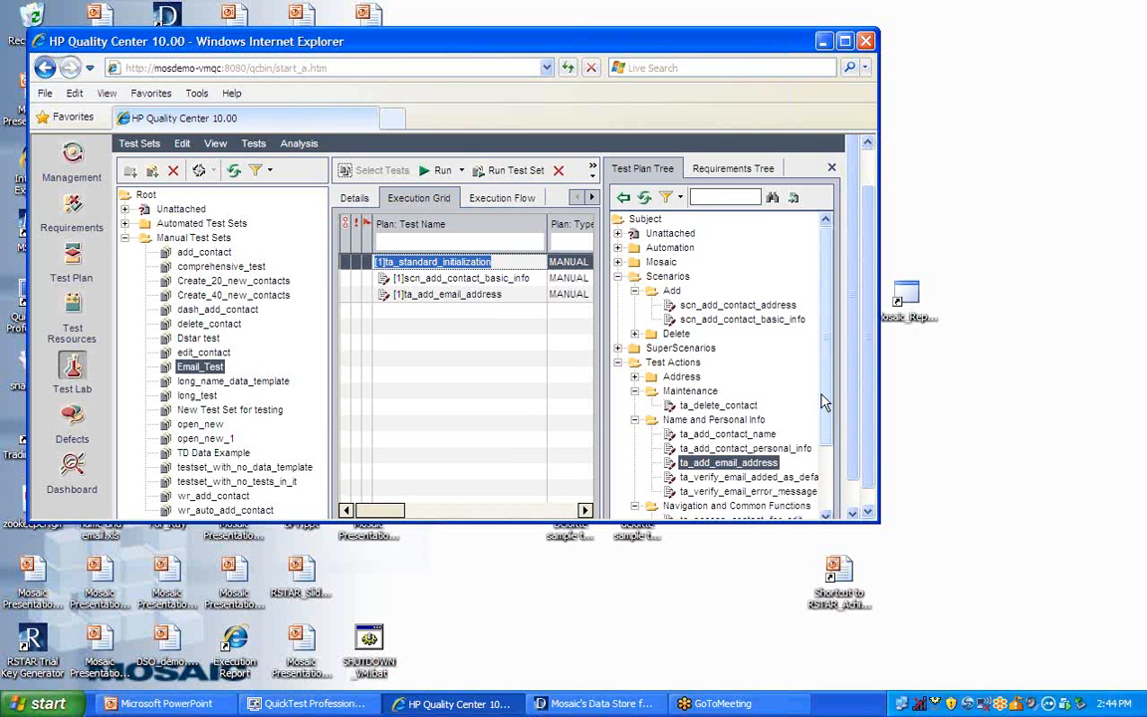
- Add the ta_commit_change and ta_standard_exit test actions to the end of the Email_Test execution grid
{"action": "scroll", "coordinate": [826, 388], "scroll_direction": "down", "scroll_amount": 2}
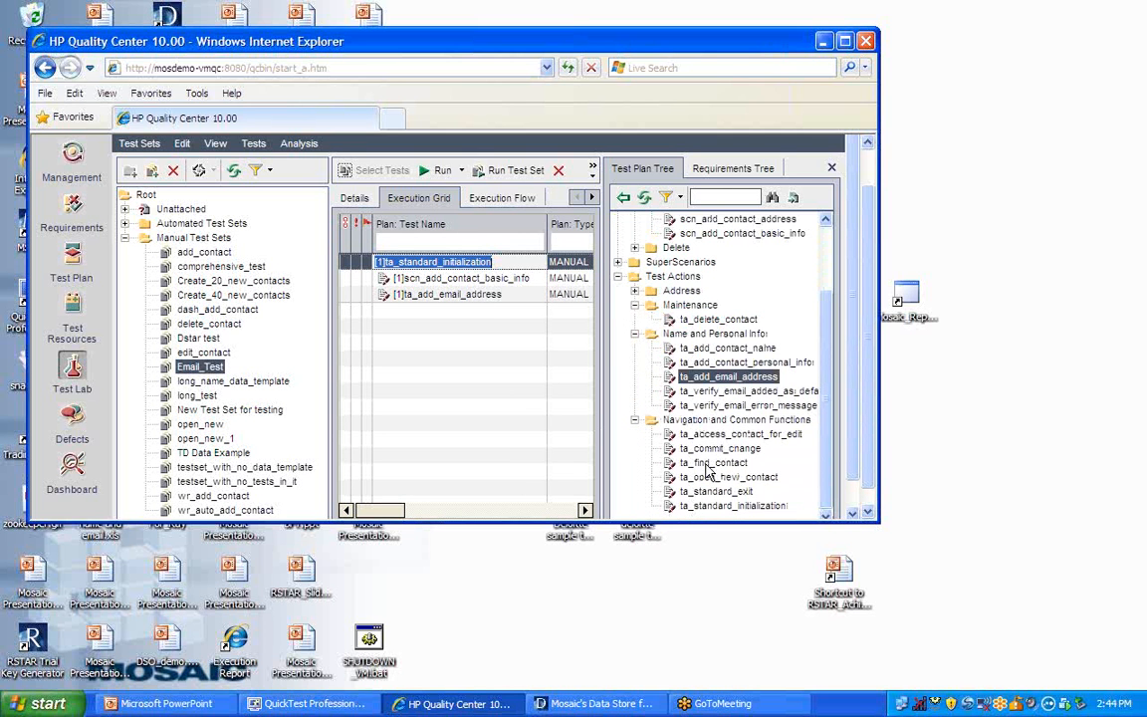
{"action": "left_click_drag", "start_coordinate": [707, 456], "coordinate": [520, 388]}
{"action": "left_click", "coordinate": [697, 491]}
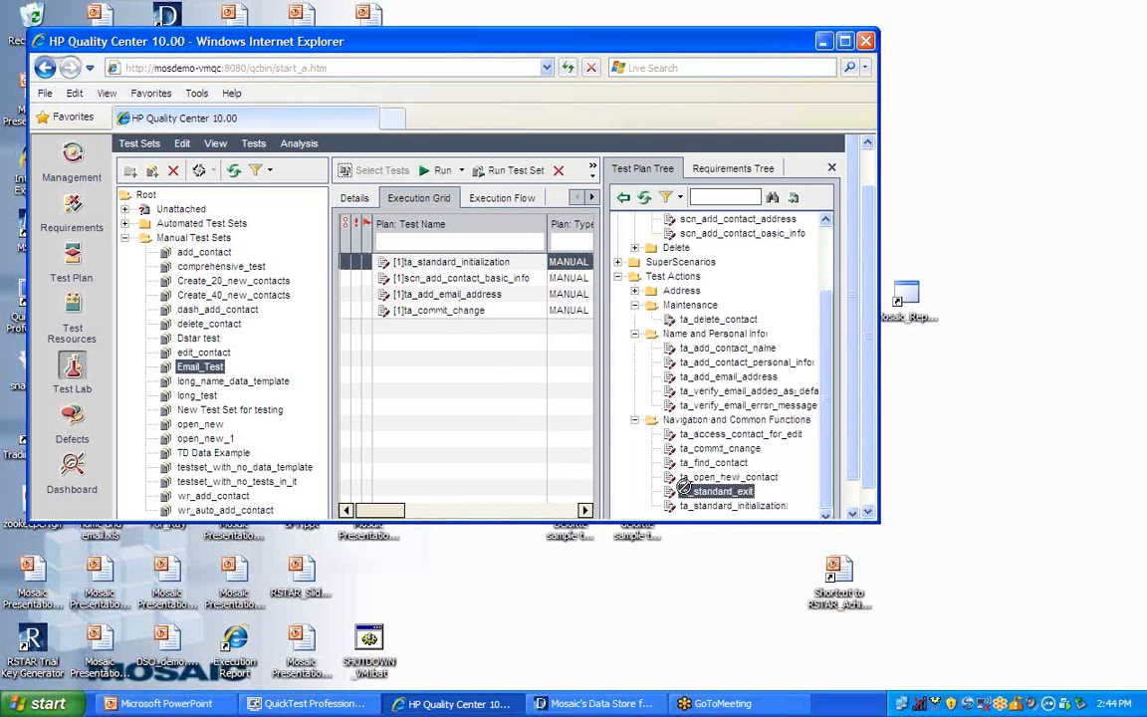
{"action": "left_click_drag", "start_coordinate": [431, 328], "coordinate": [432, 329]}
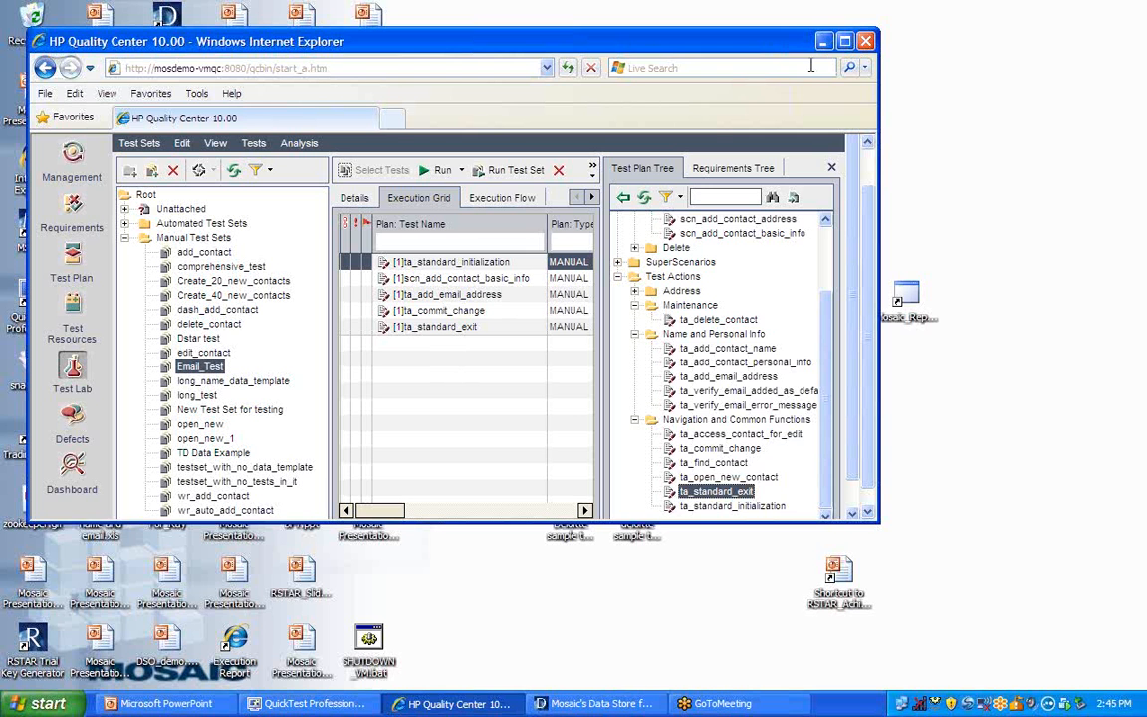
- Switch to DSTAR, open Assign Data, and expand the Email_Test set under Manual Test Sets
{"action": "left_click", "coordinate": [587, 703]}
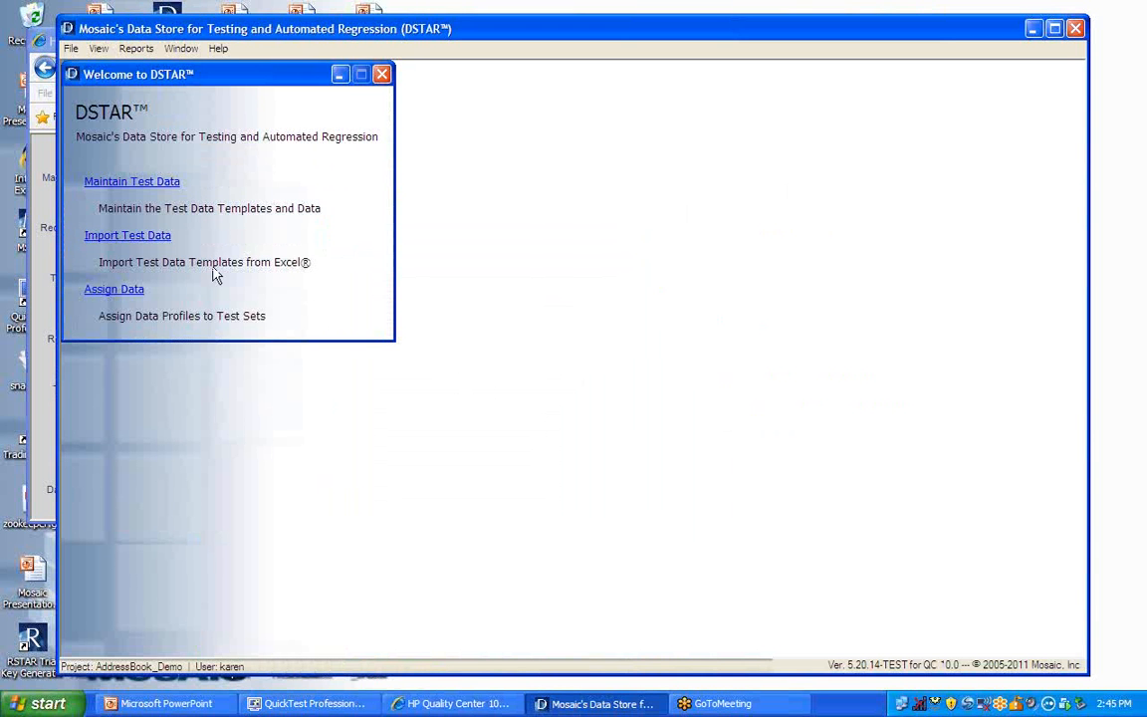
{"action": "left_click", "coordinate": [102, 292]}
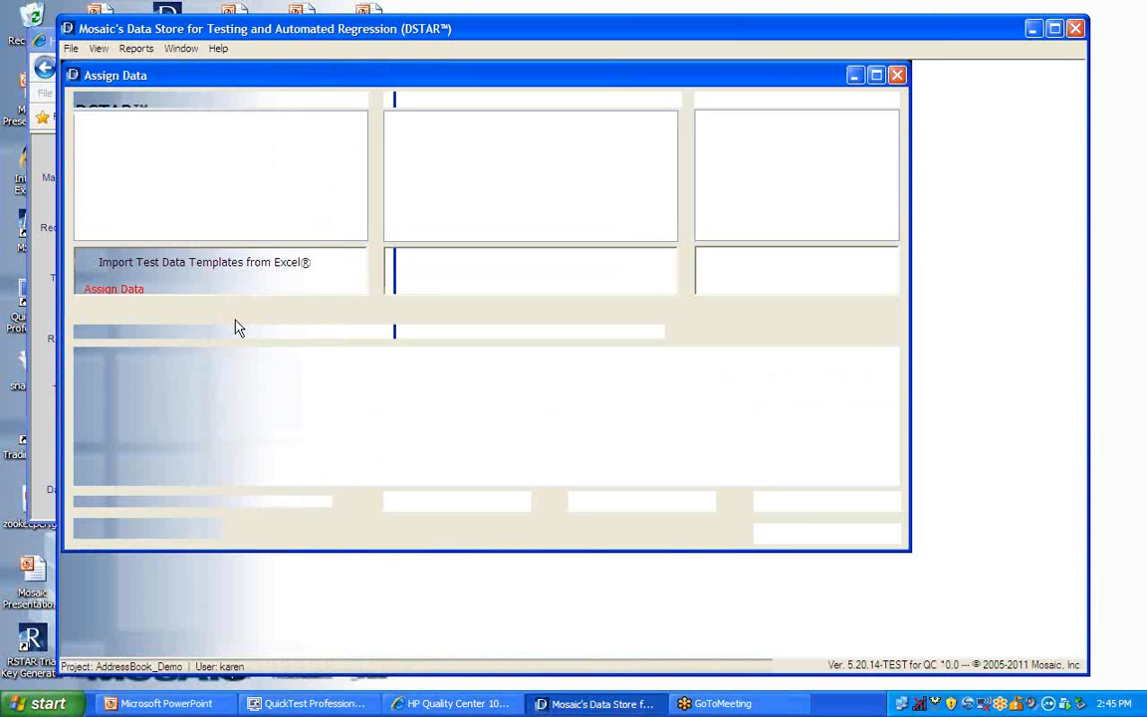
{"action": "double_click", "coordinate": [146, 147]}
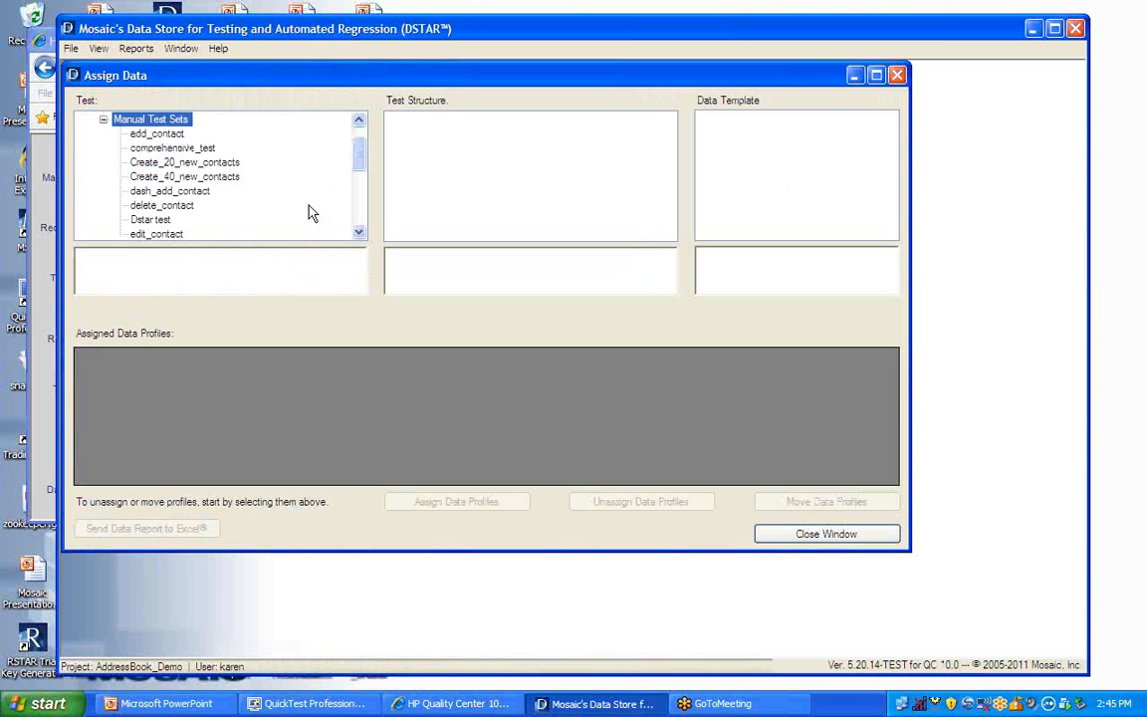
{"action": "scroll", "coordinate": [298, 194], "scroll_direction": "down", "scroll_amount": 1}
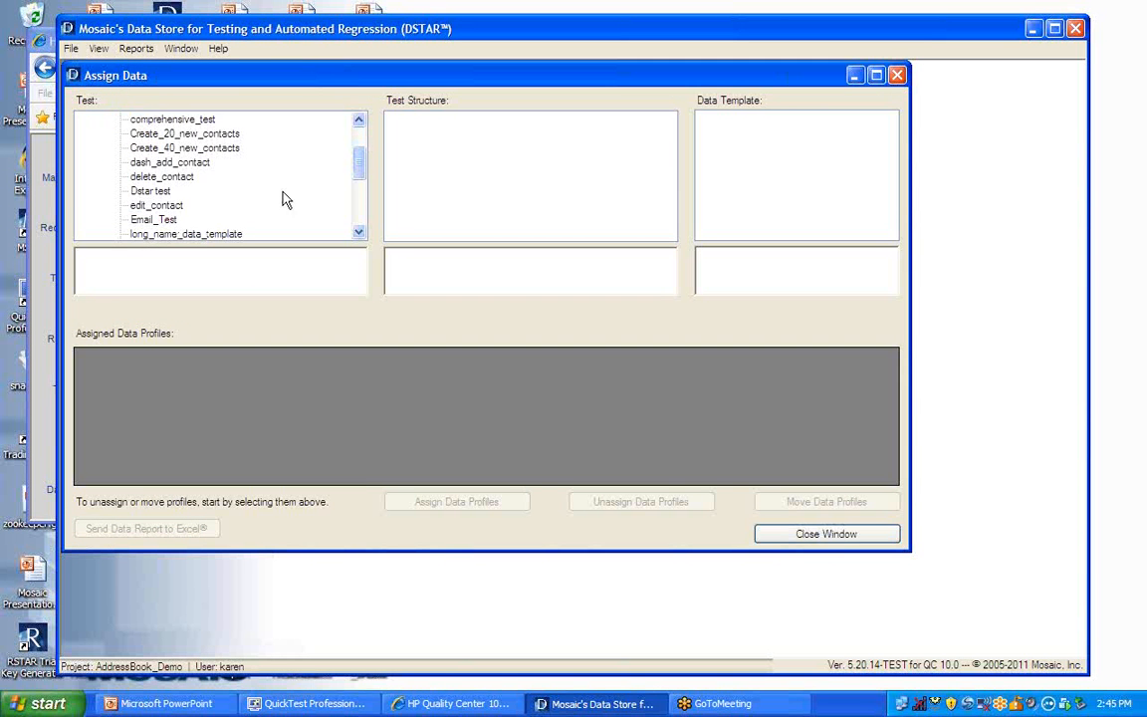
{"action": "double_click", "coordinate": [154, 219]}
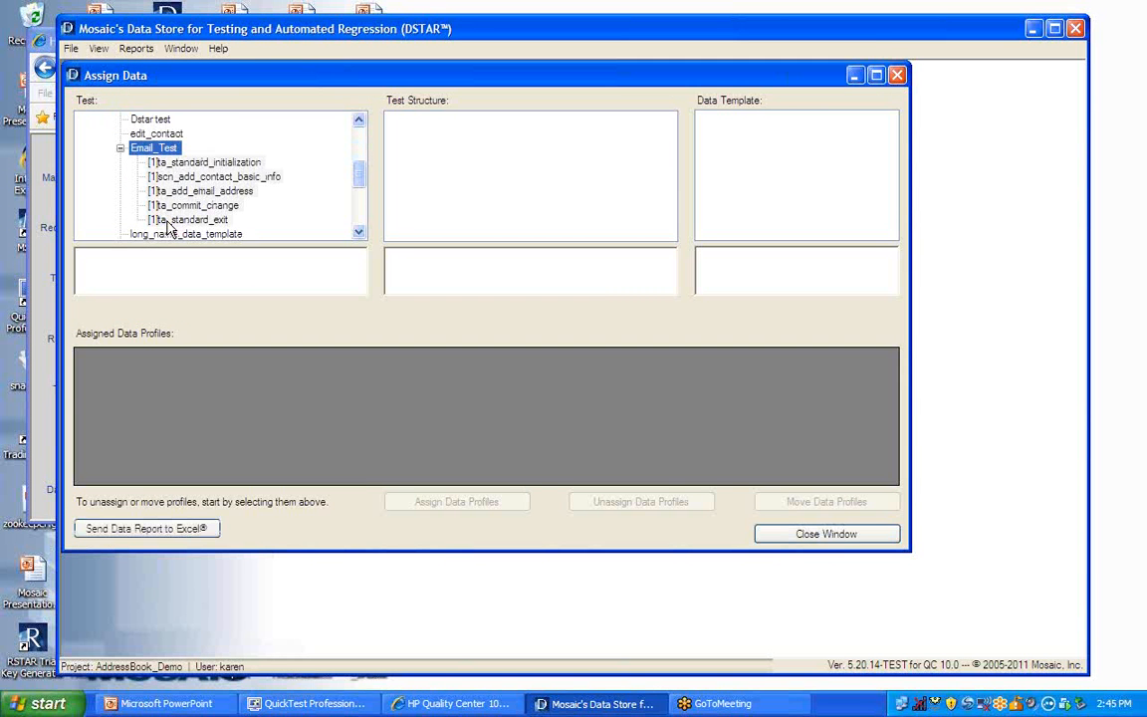
- Assign data profile NAMEEMAIL_14 to the scn_add_contact_basic_info test in Email_Test
{"action": "left_click", "coordinate": [217, 177]}
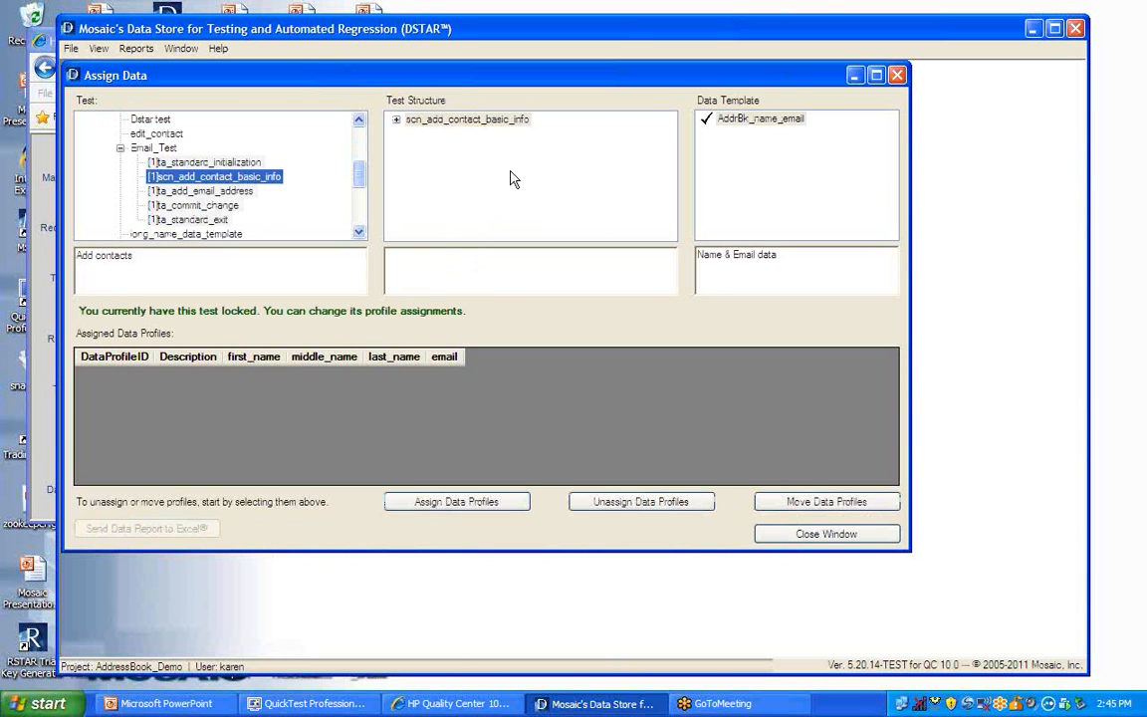
{"action": "left_click", "coordinate": [450, 502]}
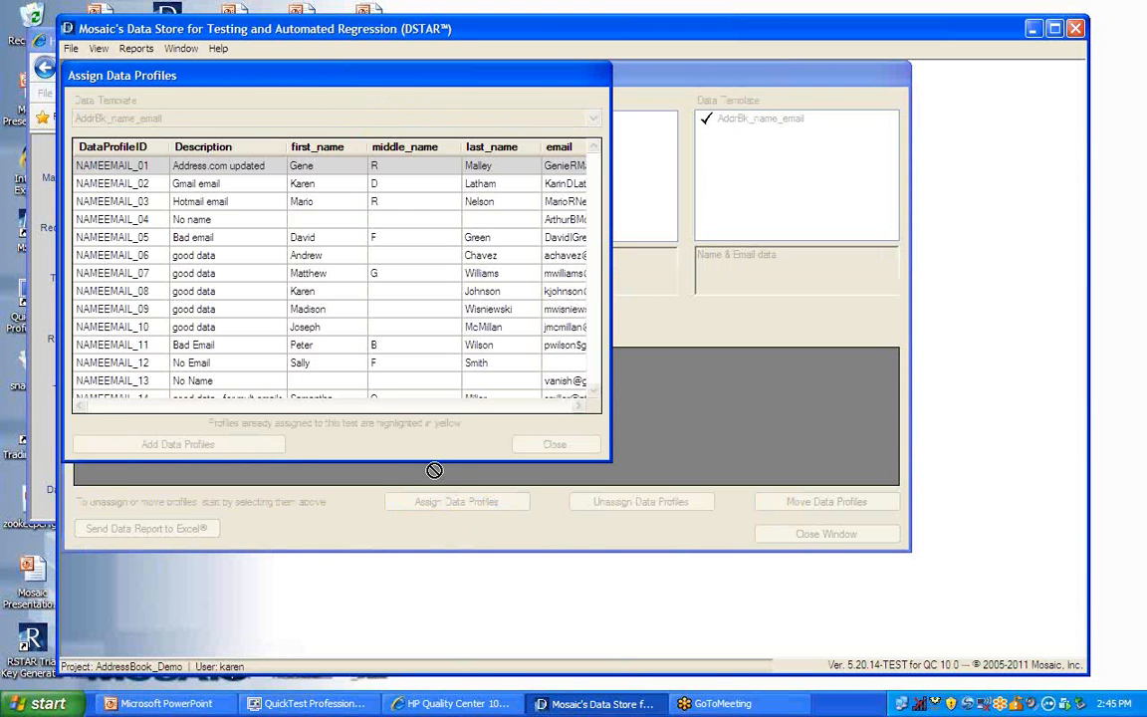
{"action": "left_click_drag", "start_coordinate": [597, 217], "coordinate": [596, 267]}
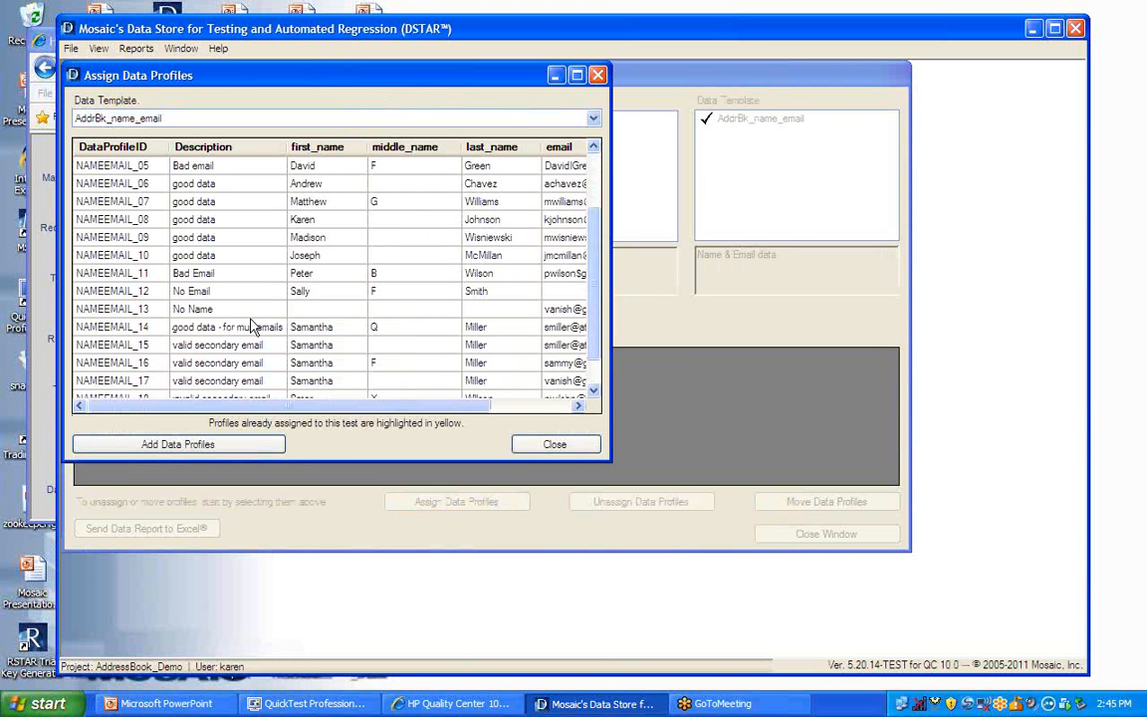
{"action": "left_click_drag", "start_coordinate": [90, 328], "coordinate": [163, 466]}
{"action": "left_click", "coordinate": [173, 448]}
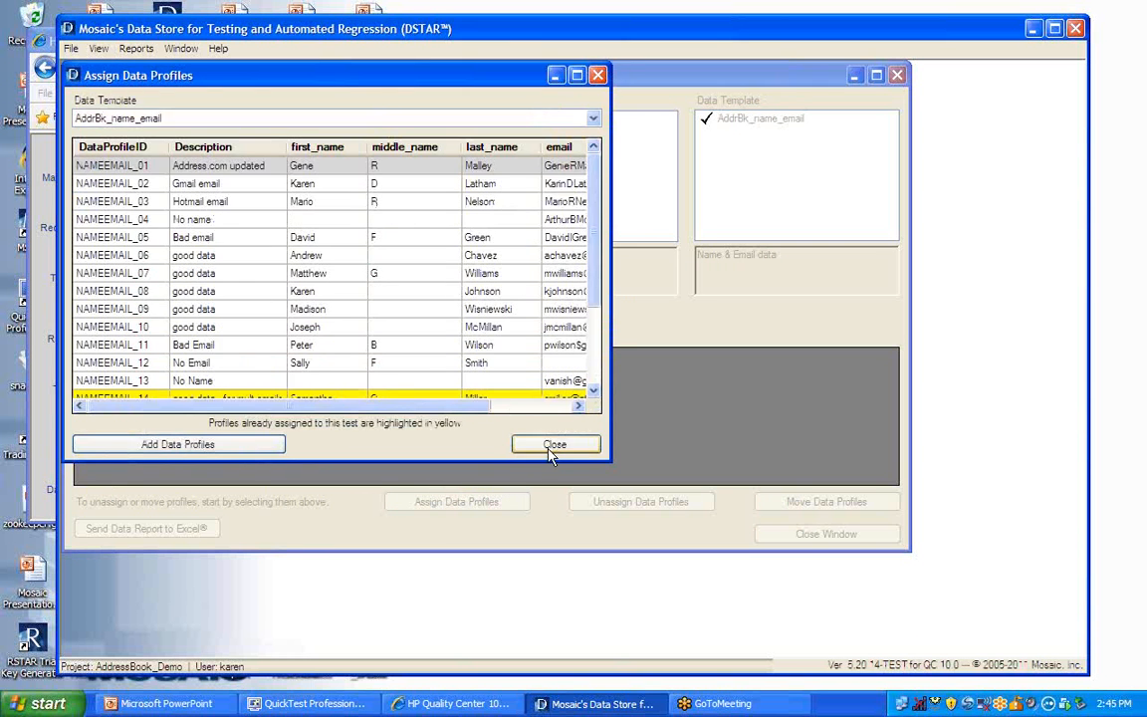
{"action": "left_click", "coordinate": [554, 444]}
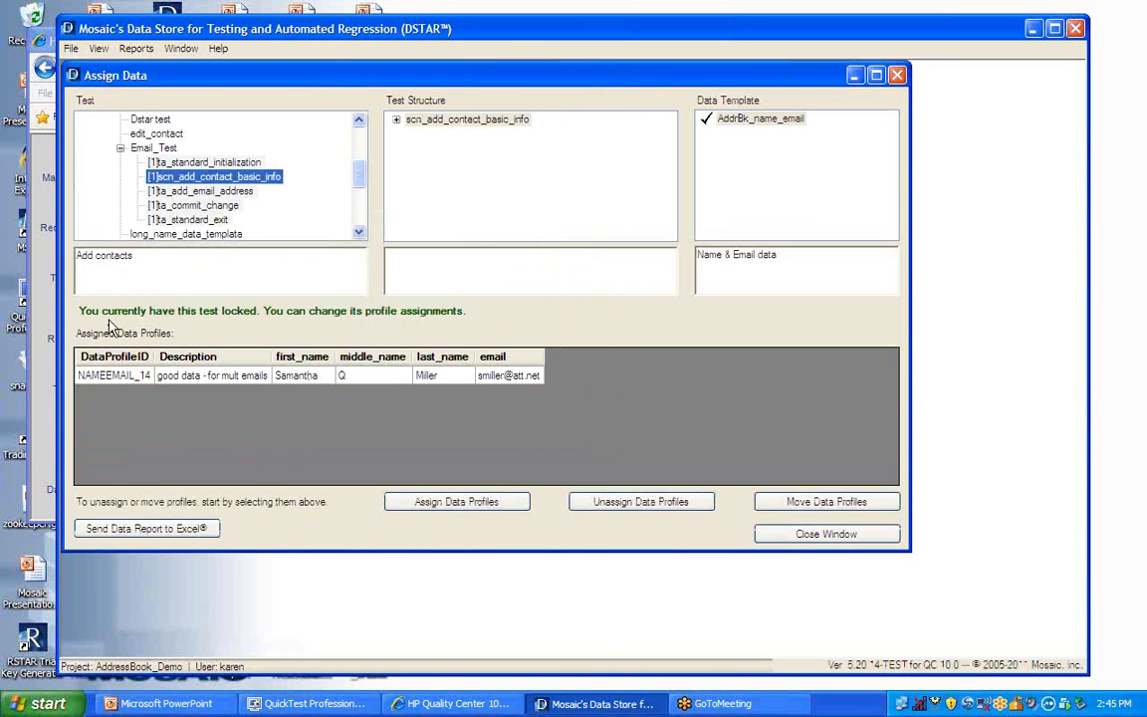
- Assign data profiles NAMEEMAIL_15, NAMEEMAIL_16 and NAMEEMAIL_17 to the ta_add_email_address test in Email_Test
{"action": "left_click", "coordinate": [199, 190]}
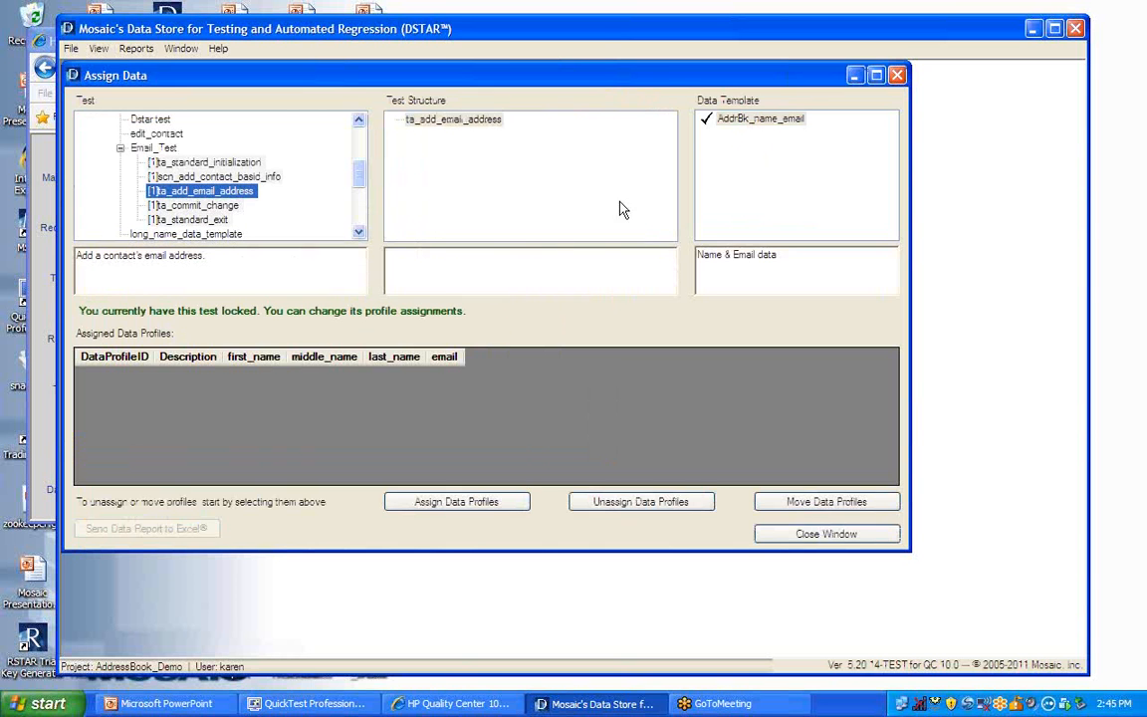
{"action": "left_click", "coordinate": [429, 505]}
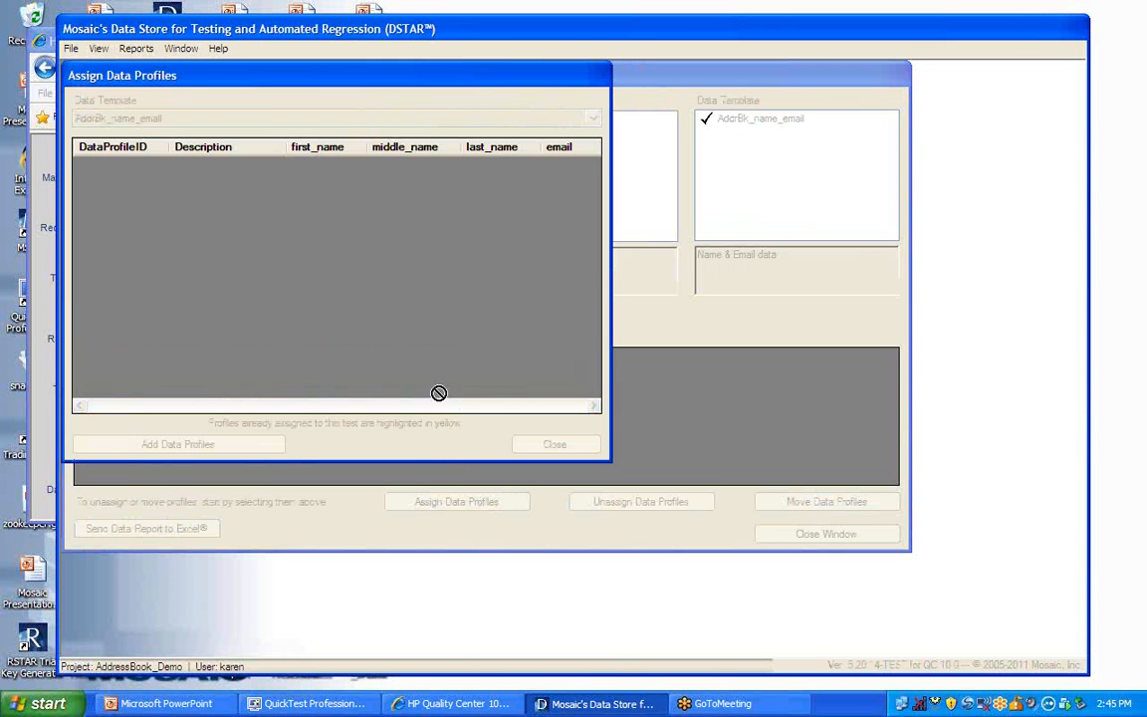
{"action": "left_click_drag", "start_coordinate": [593, 242], "coordinate": [590, 359]}
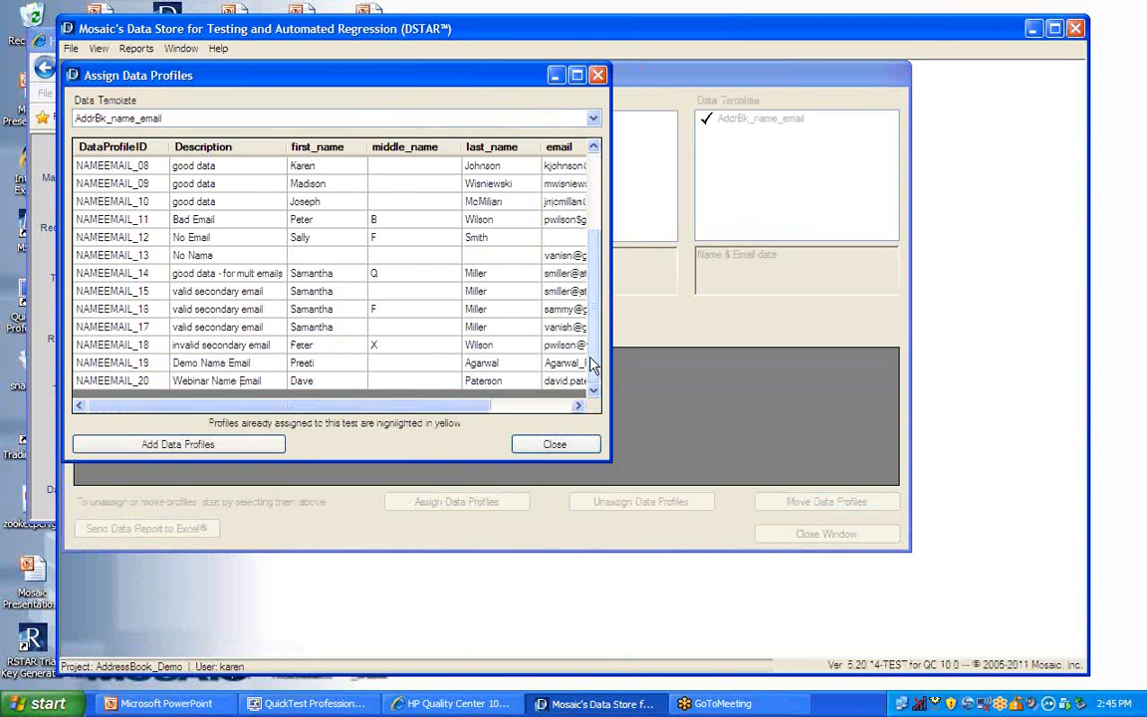
{"action": "left_click_drag", "start_coordinate": [88, 292], "coordinate": [89, 327]}
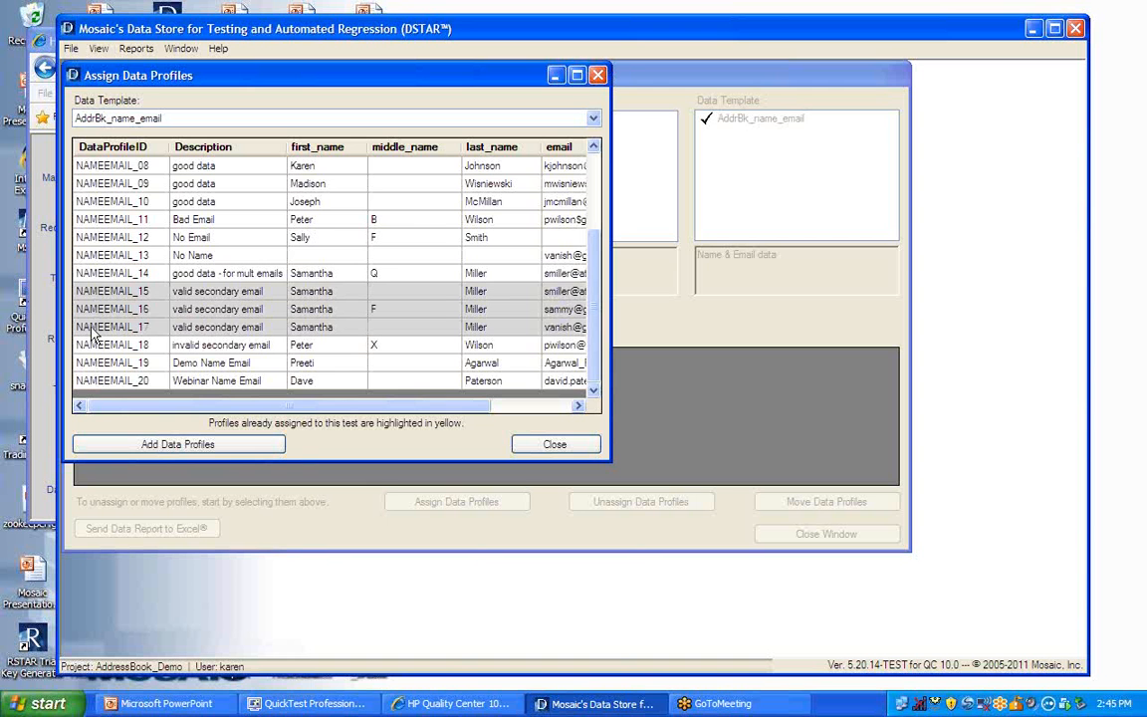
{"action": "left_click", "coordinate": [221, 445]}
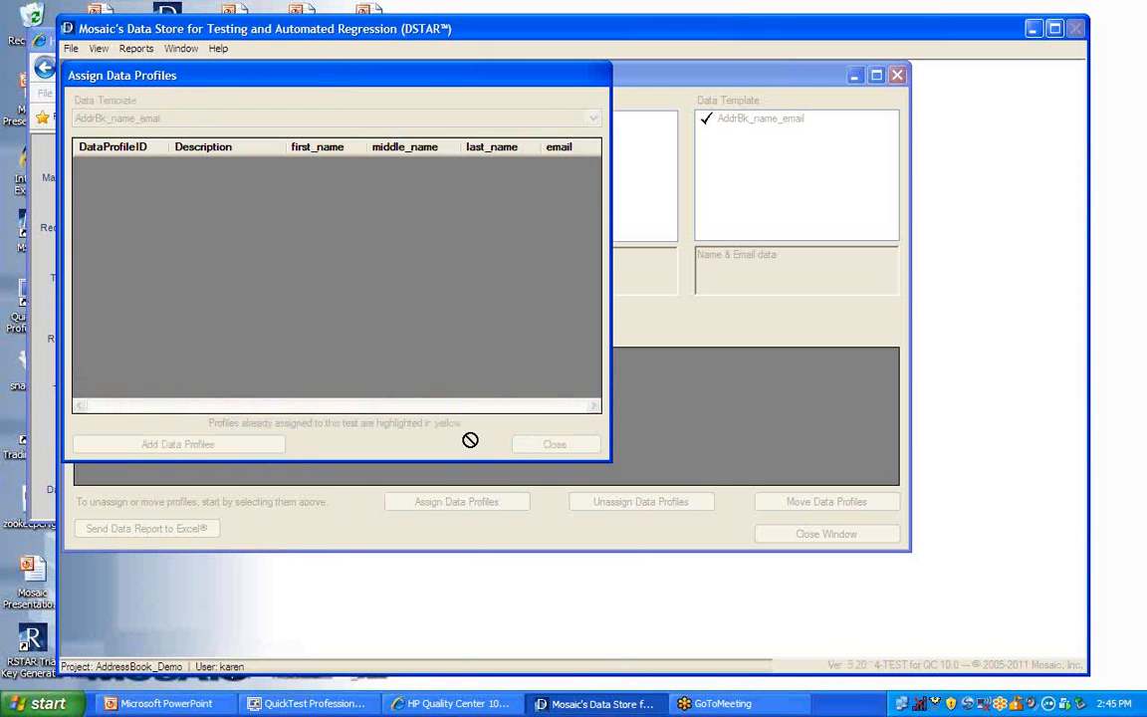
{"action": "left_click", "coordinate": [554, 445]}
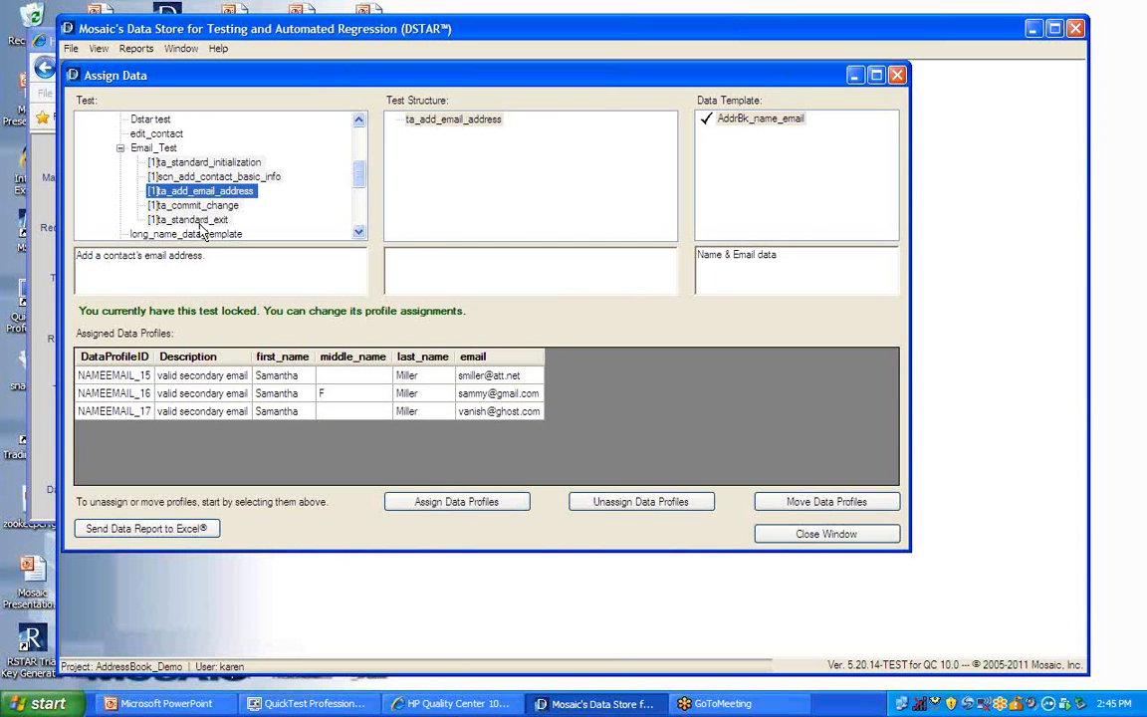
- Close DSTAR together with its Assign Data window, and hide the Test Plan Tree beside the Email_Test execution grid
{"action": "left_click", "coordinate": [194, 205]}
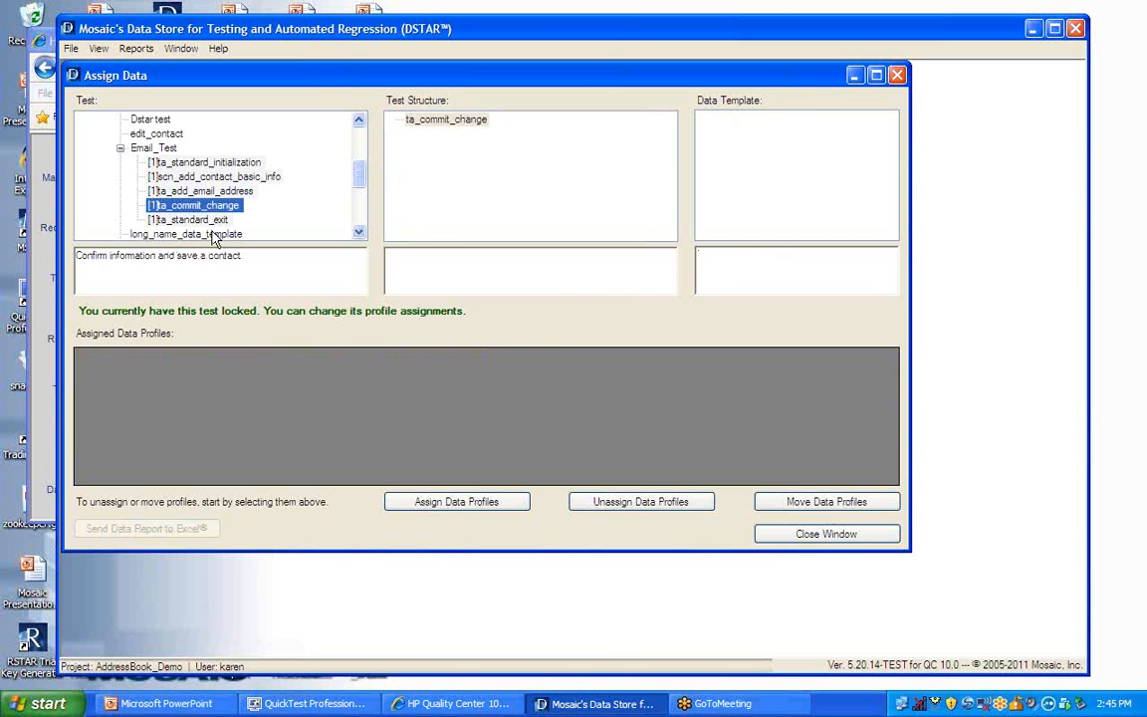
{"action": "left_click", "coordinate": [817, 535]}
{"action": "left_click", "coordinate": [1078, 30]}
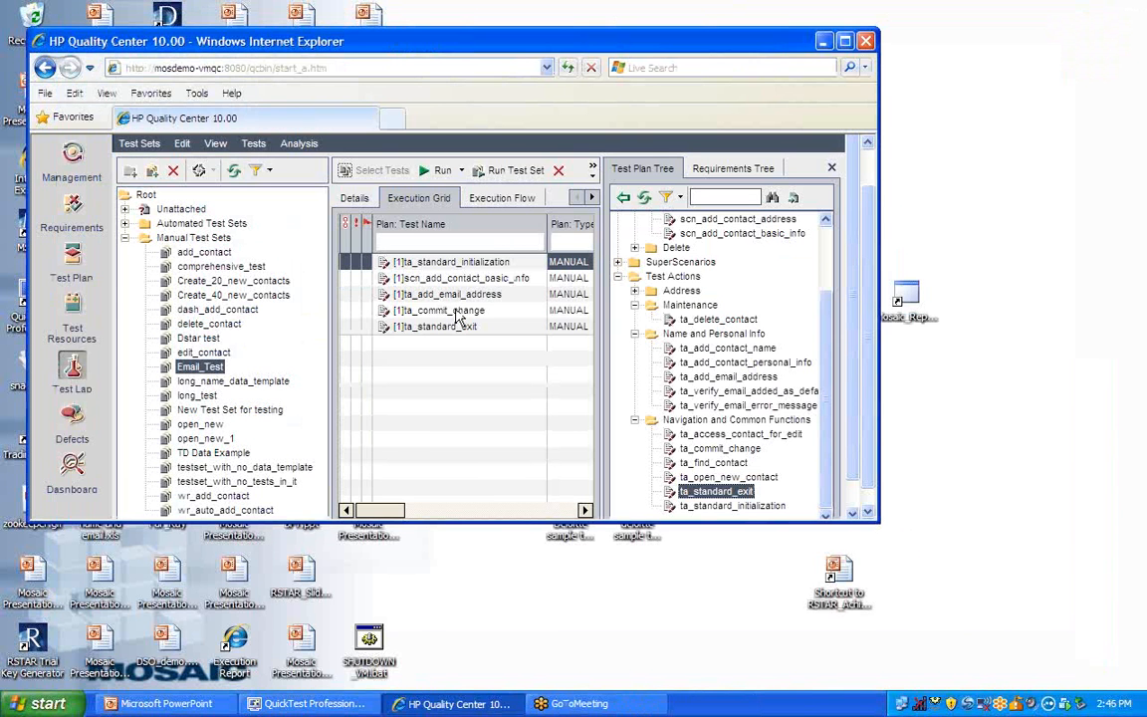
{"action": "left_click", "coordinate": [831, 167]}
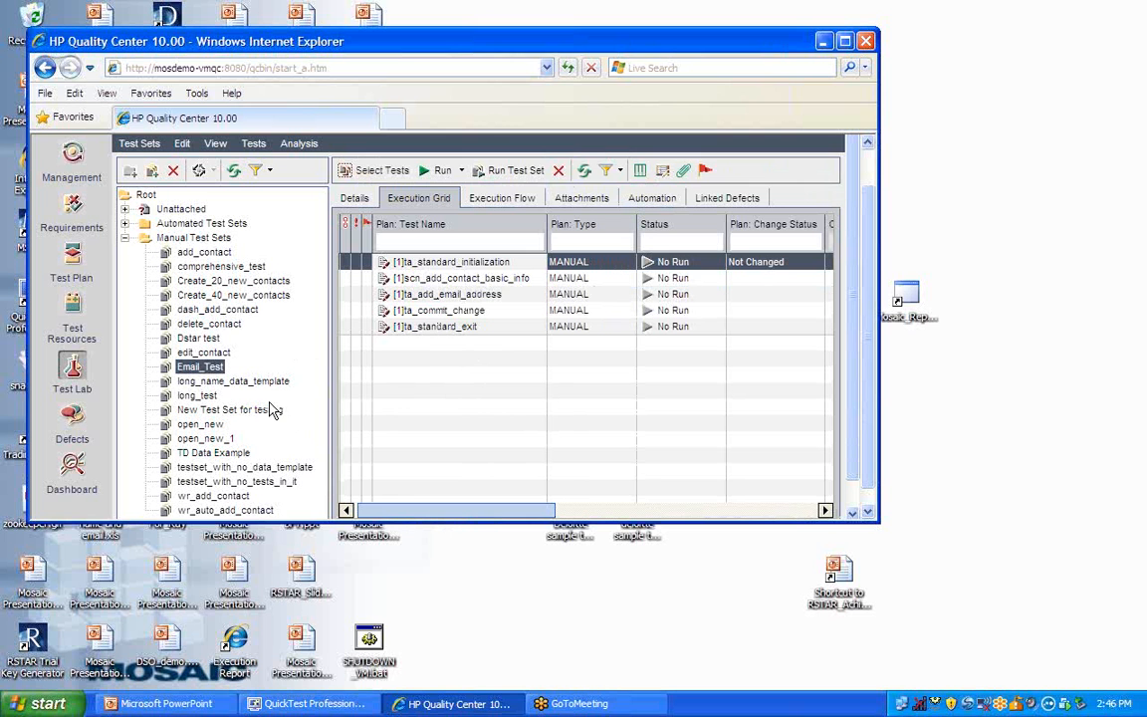
- Open the Email_Test test set's name for editing and select the whole name without altering it
{"action": "right_click", "coordinate": [200, 367]}
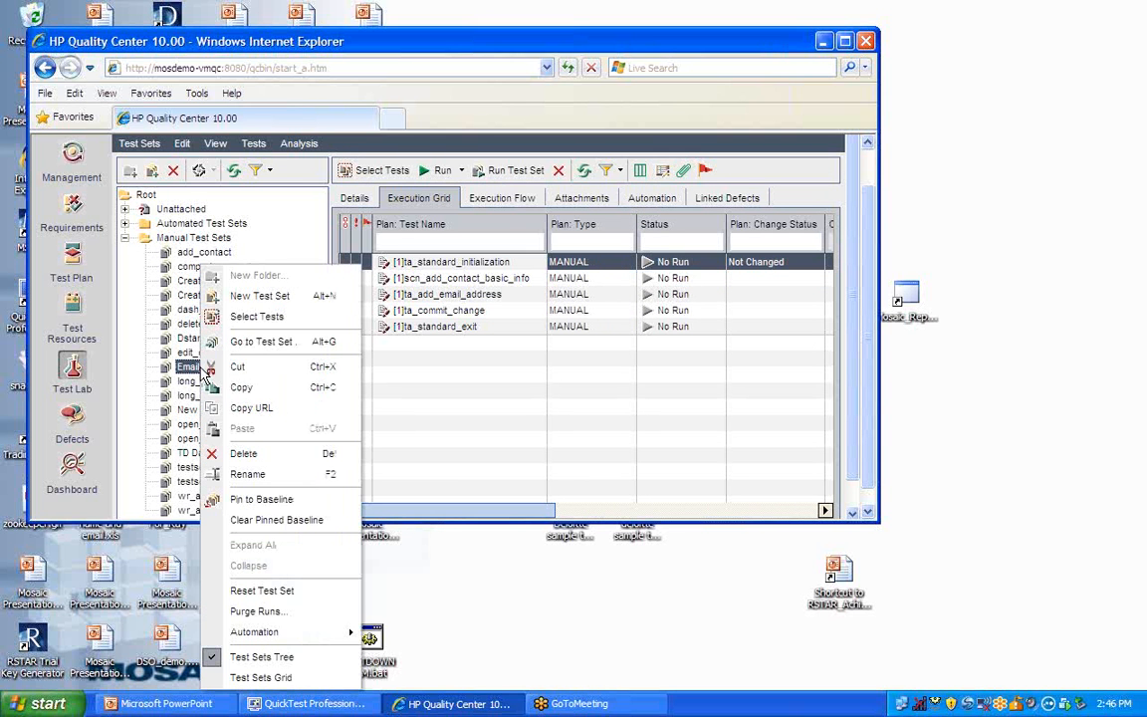
{"action": "left_click", "coordinate": [247, 475]}
{"action": "left_click_drag", "start_coordinate": [188, 366], "coordinate": [232, 367]}
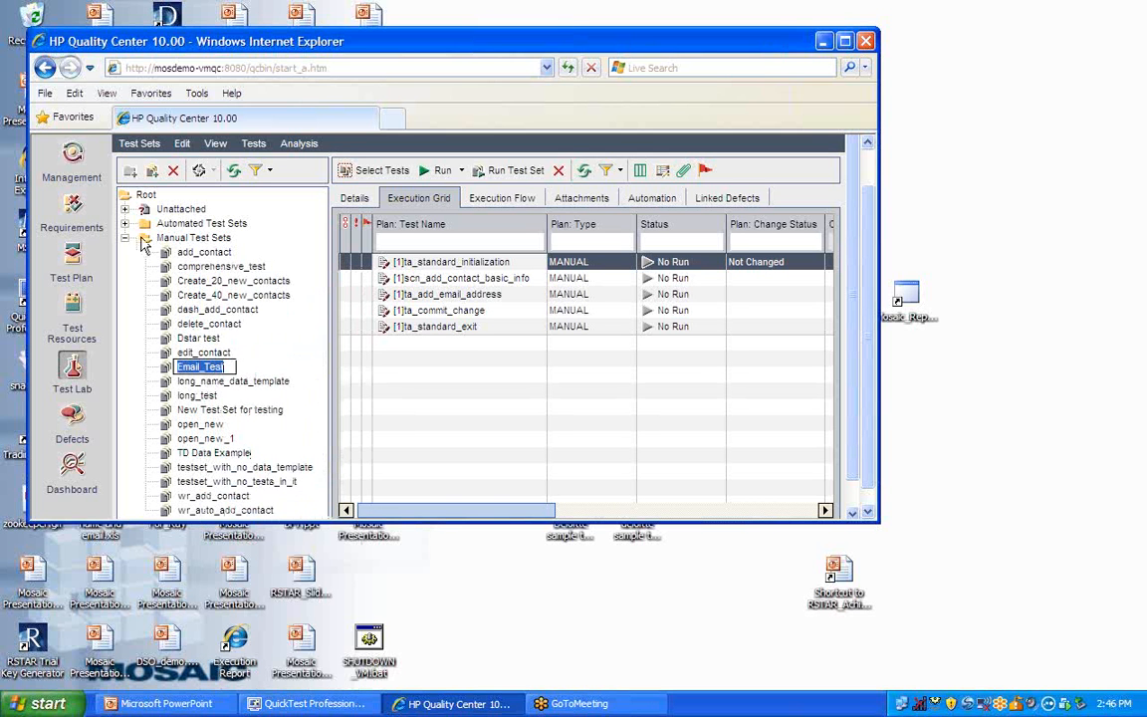
{"action": "key", "text": "Return"}
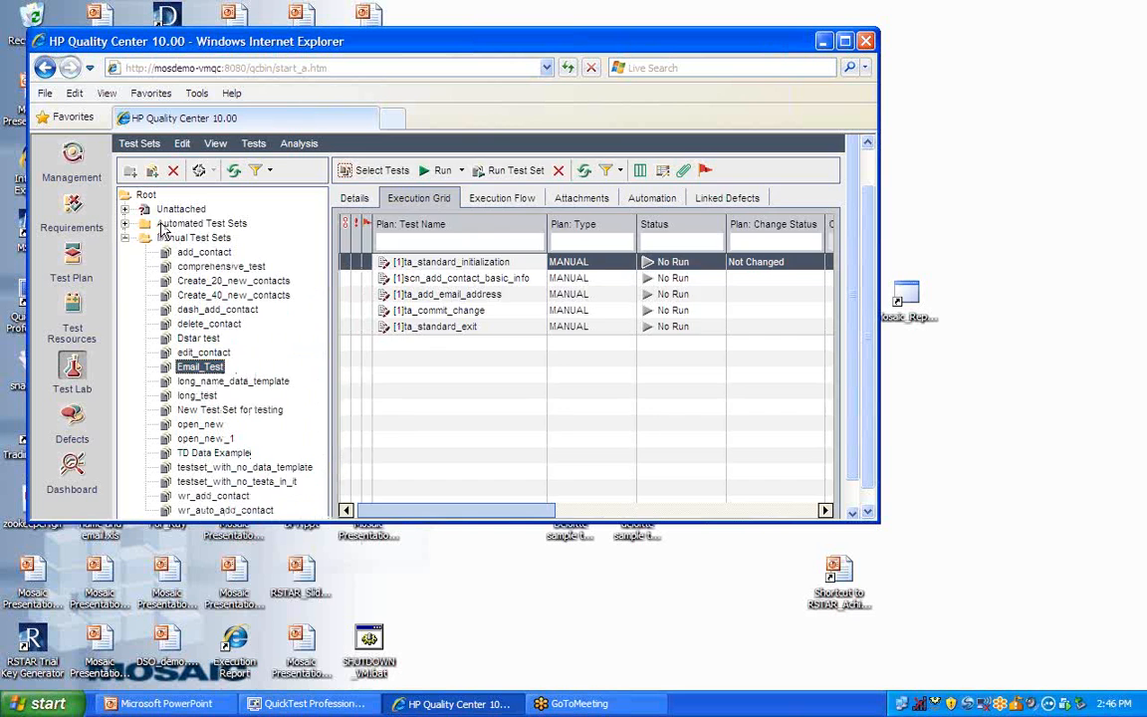
- Create a new test set named auto_Email_Test in the Automated Test Sets folder
{"action": "left_click", "coordinate": [147, 224]}
{"action": "left_click", "coordinate": [124, 224]}
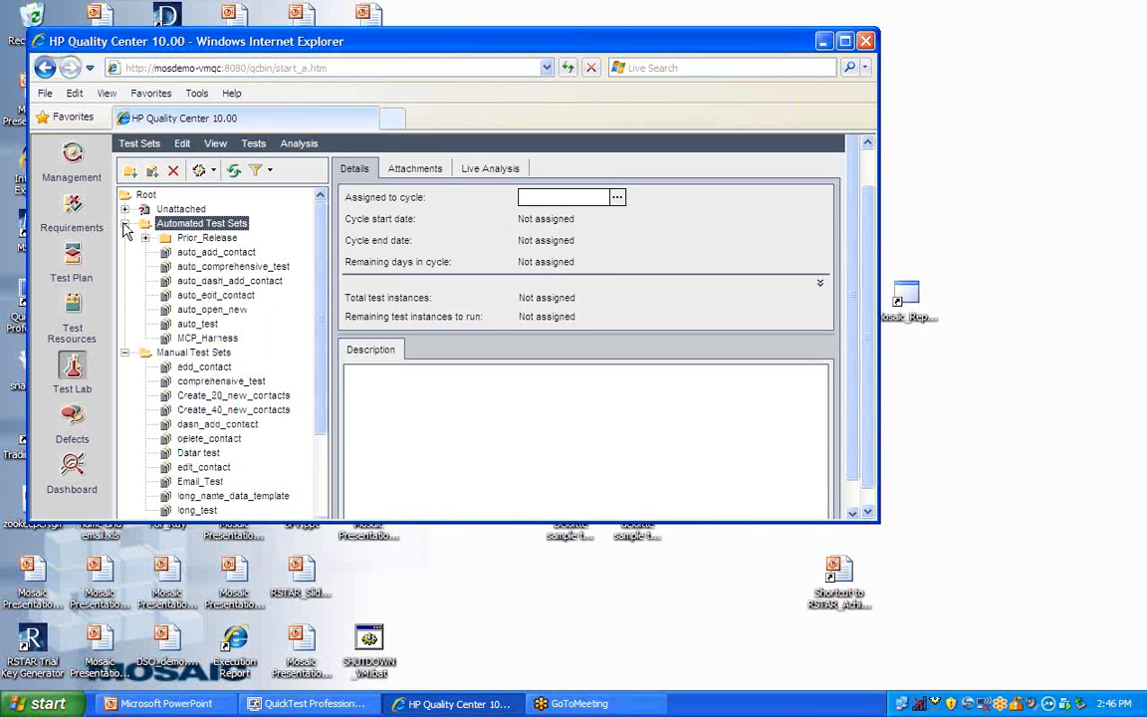
{"action": "right_click", "coordinate": [204, 231]}
{"action": "left_click", "coordinate": [244, 254]}
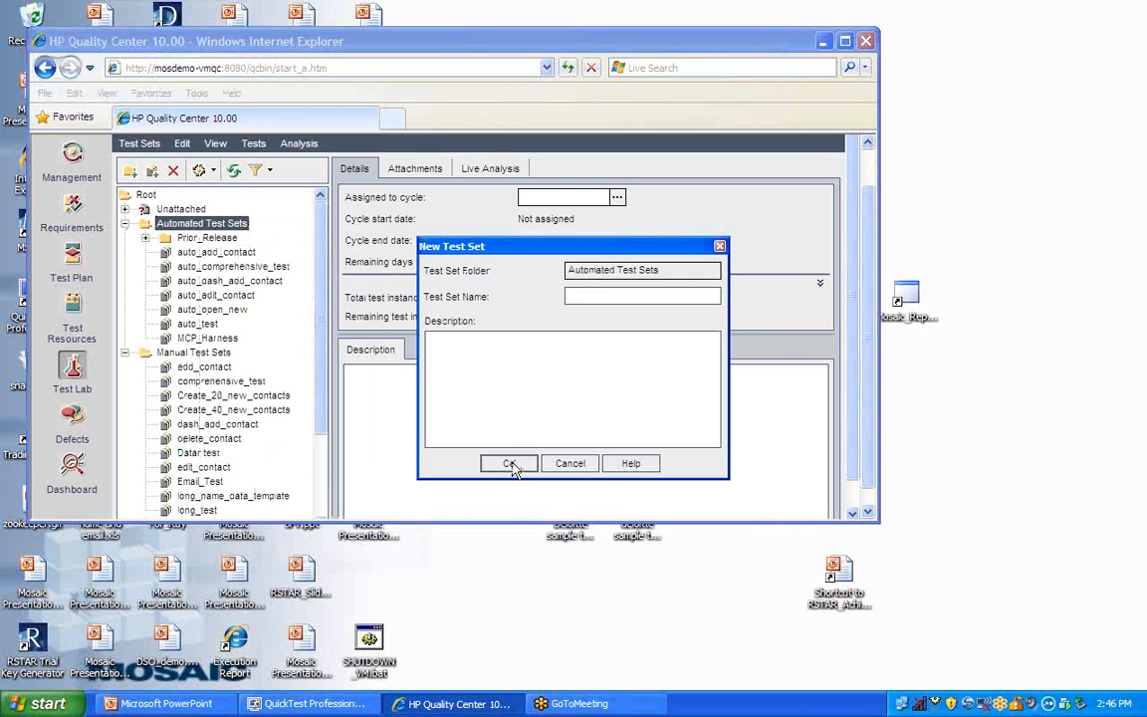
{"action": "type", "text": "auto_Email_Test"}
{"action": "left_click", "coordinate": [508, 463]}
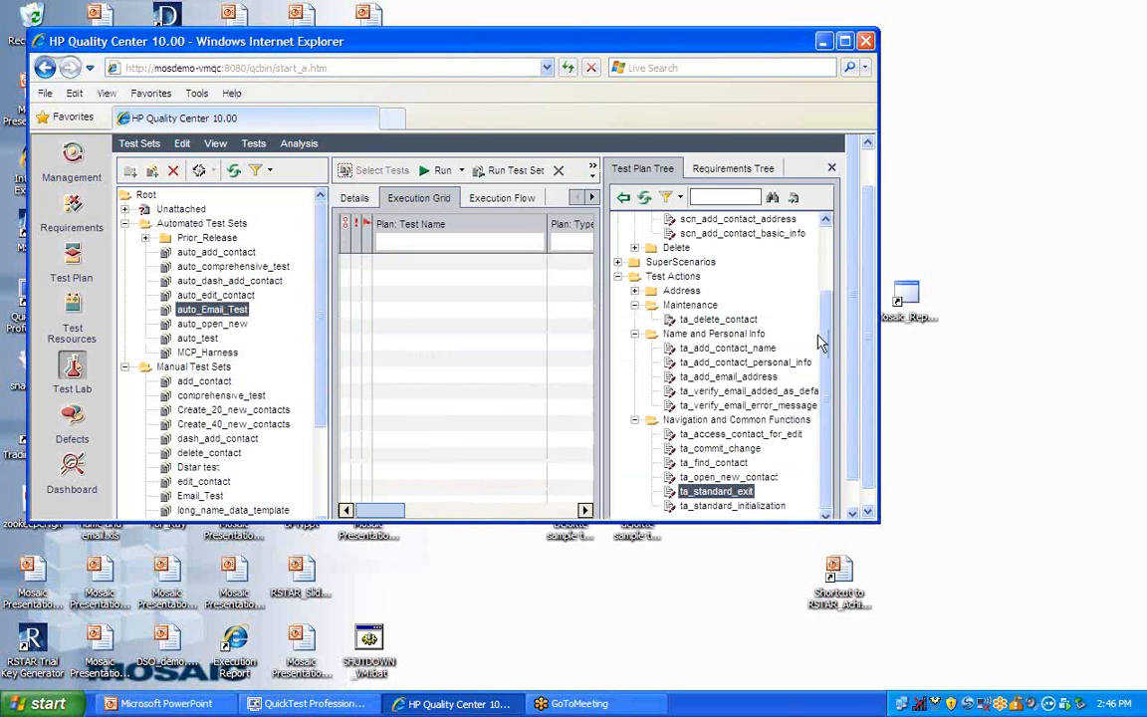
- Add the MCP_Harness3 test from the Automation > MCP folder of the test plan to the auto_Email_Test execution grid
{"action": "left_click_drag", "start_coordinate": [825, 358], "coordinate": [788, 266]}
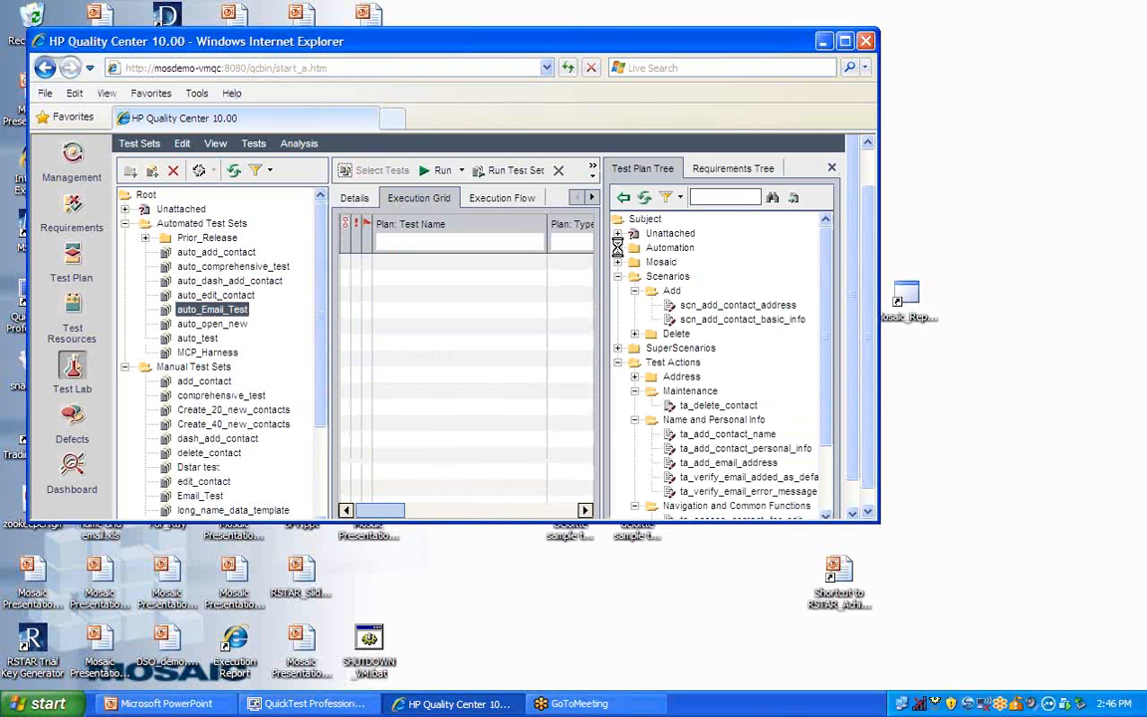
{"action": "left_click", "coordinate": [634, 276]}
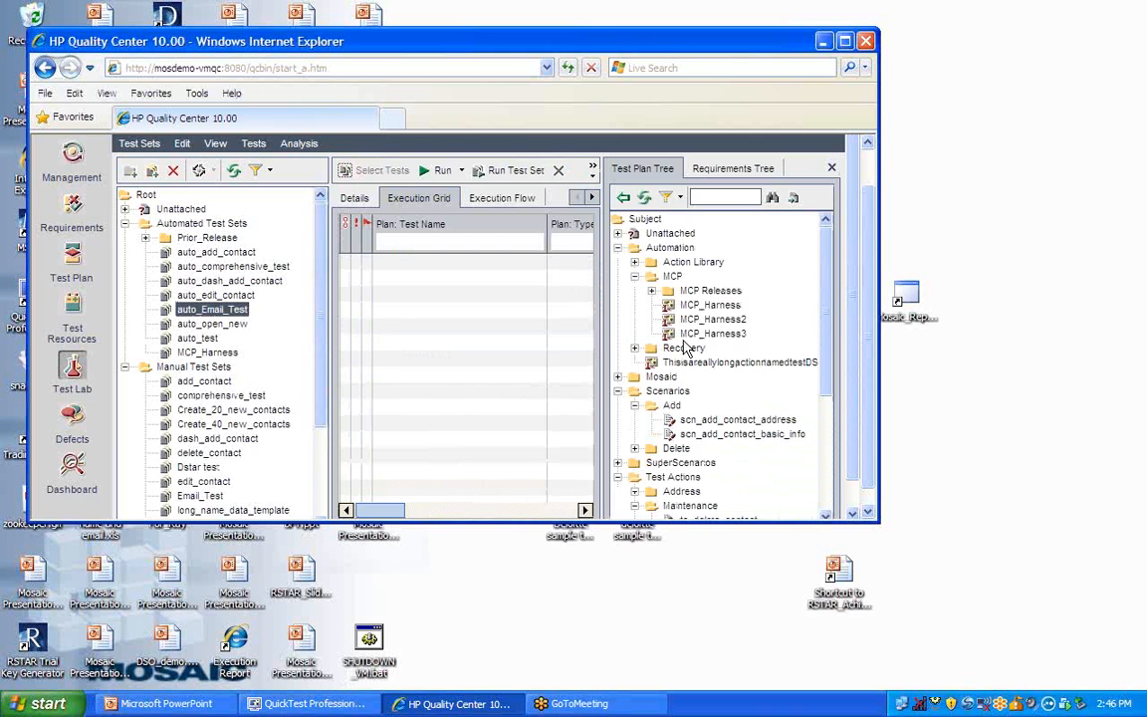
{"action": "left_click_drag", "start_coordinate": [713, 334], "coordinate": [376, 257]}
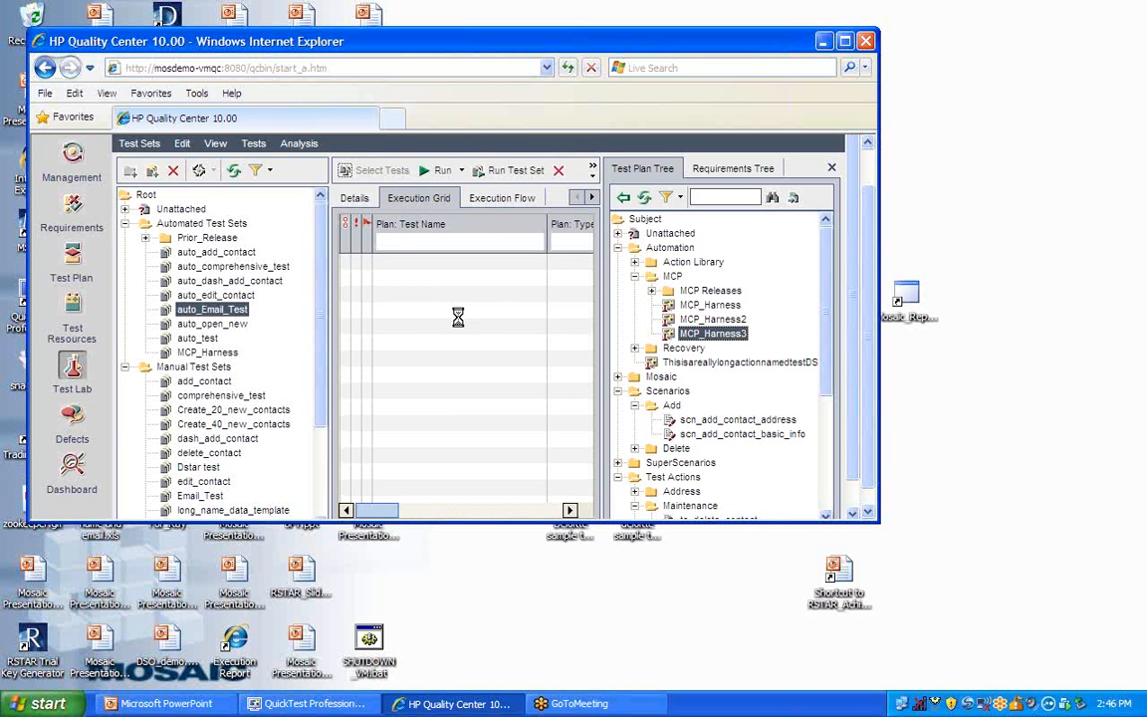
- Hide the Test Plan Tree and run MCP_Harness3 from auto_Email_Test in the Automatic Runner
{"action": "left_click", "coordinate": [831, 167]}
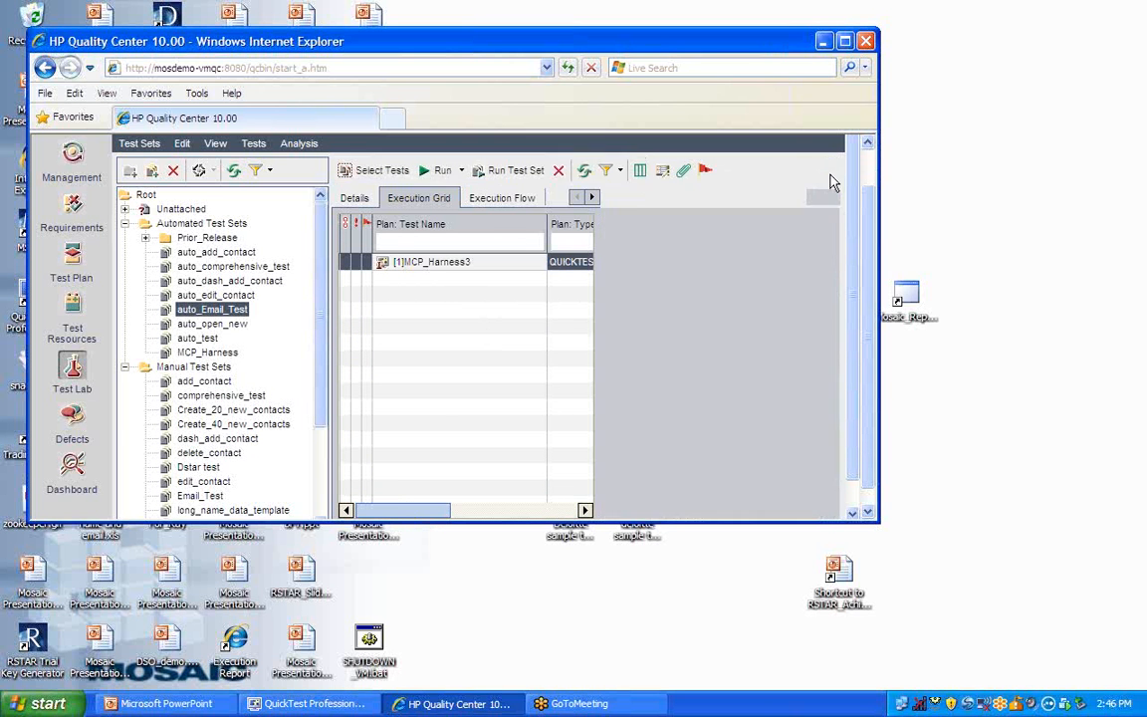
{"action": "left_click", "coordinate": [438, 171]}
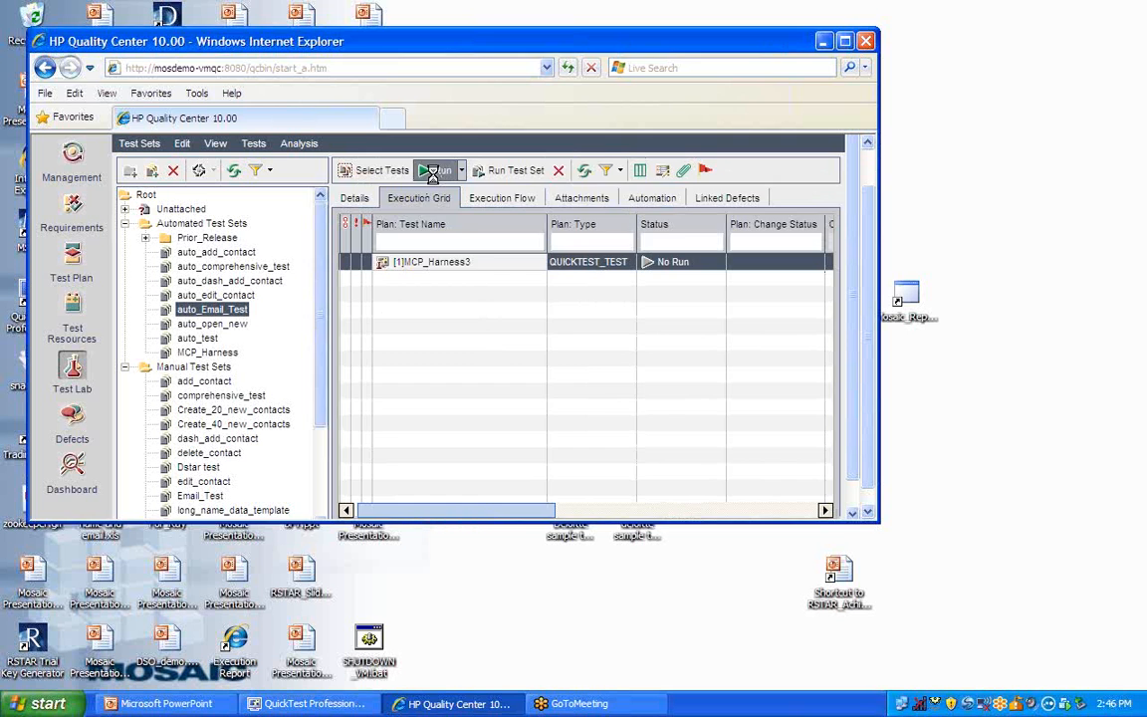
{"action": "left_click", "coordinate": [391, 244]}
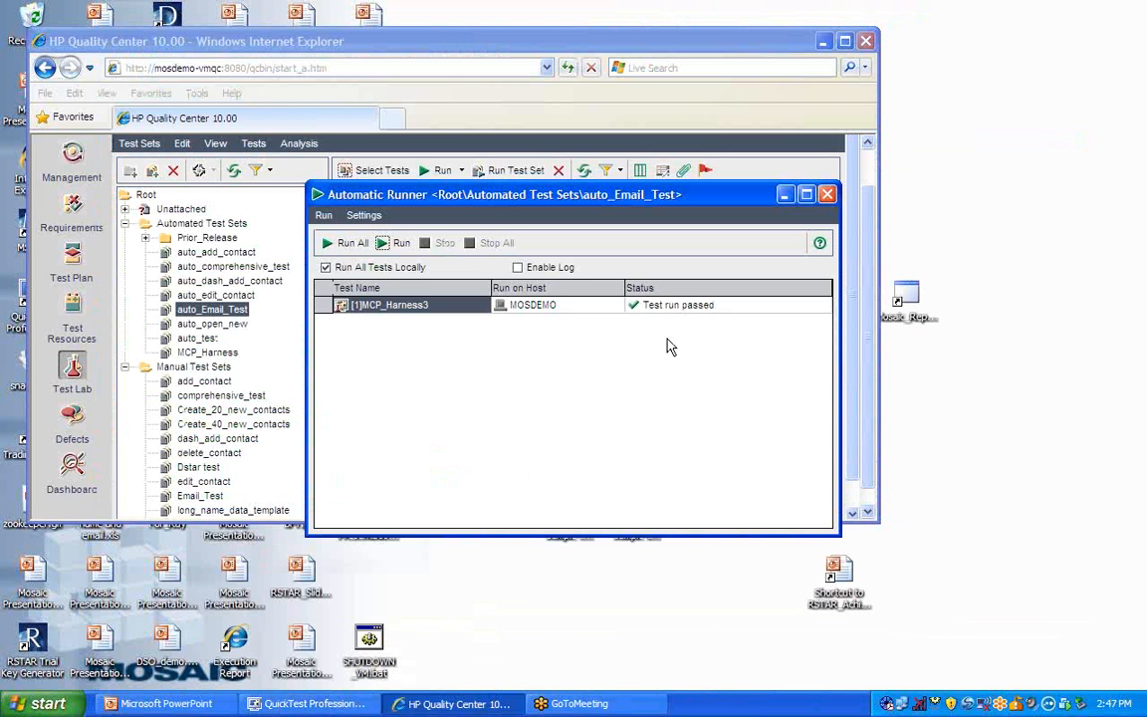
- Switch to Report Generator and load Execution.log from the temp\AutomationReporting\Email_Test_20130205_1447 folder on the C: drive
{"action": "key", "text": "super"}
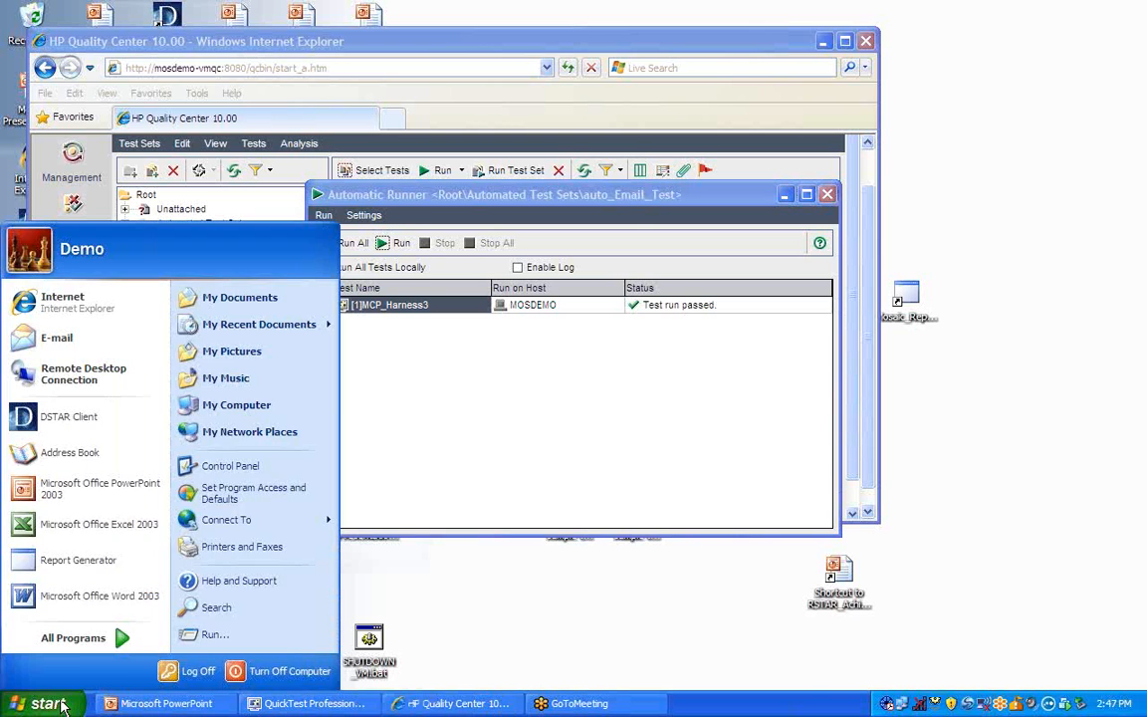
{"action": "left_click", "coordinate": [72, 561]}
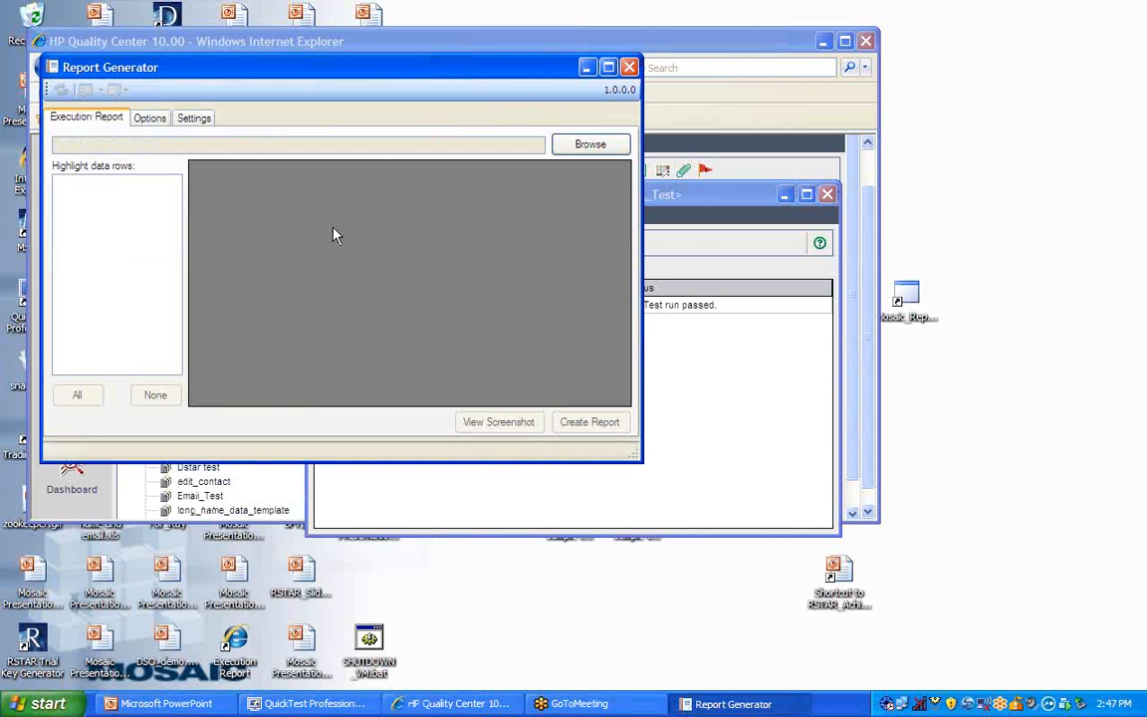
{"action": "left_click", "coordinate": [620, 146]}
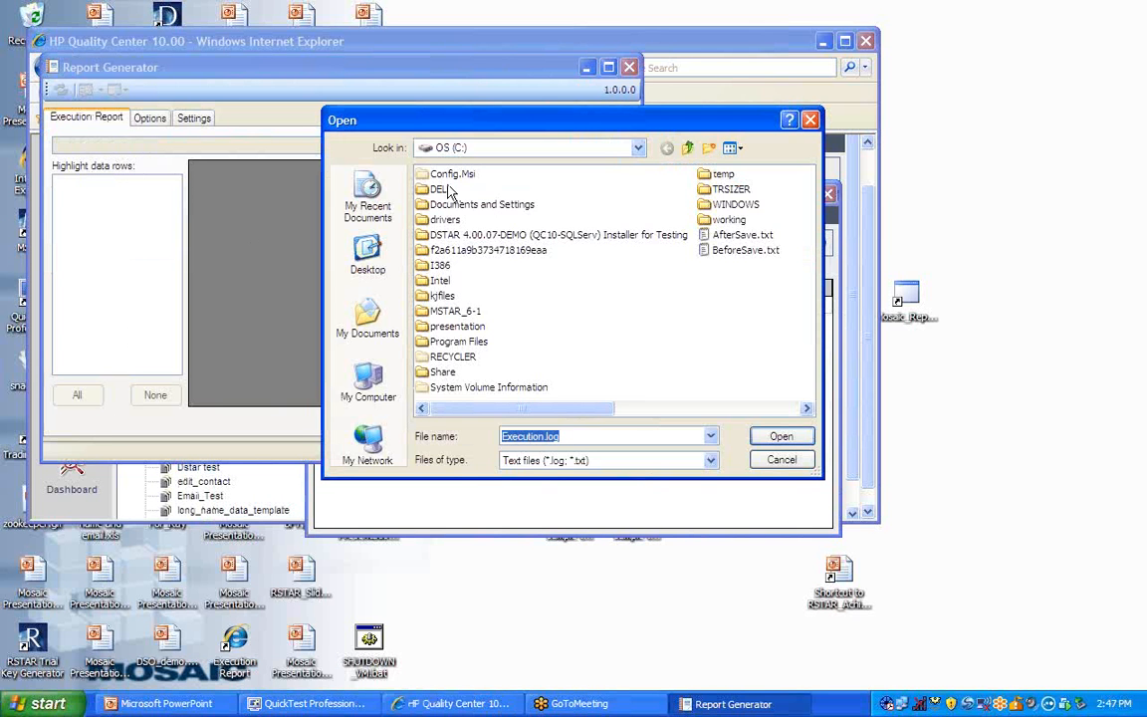
{"action": "double_click", "coordinate": [721, 175]}
{"action": "left_click", "coordinate": [454, 175]}
{"action": "double_click", "coordinate": [454, 175]}
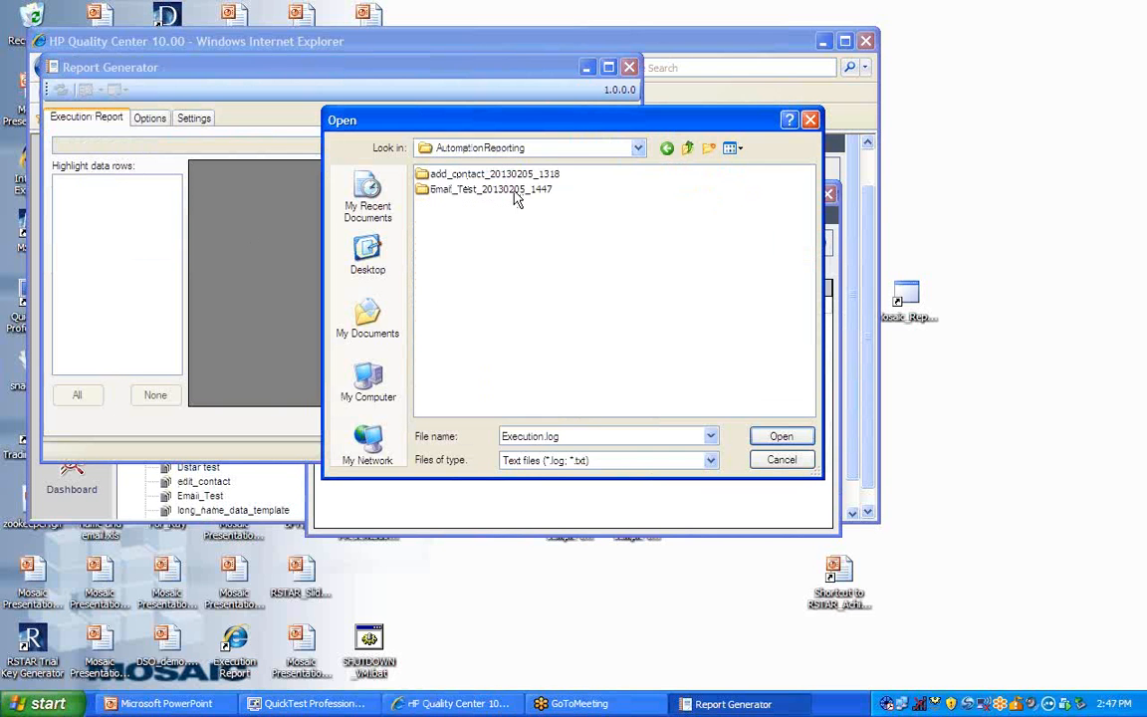
{"action": "double_click", "coordinate": [424, 192]}
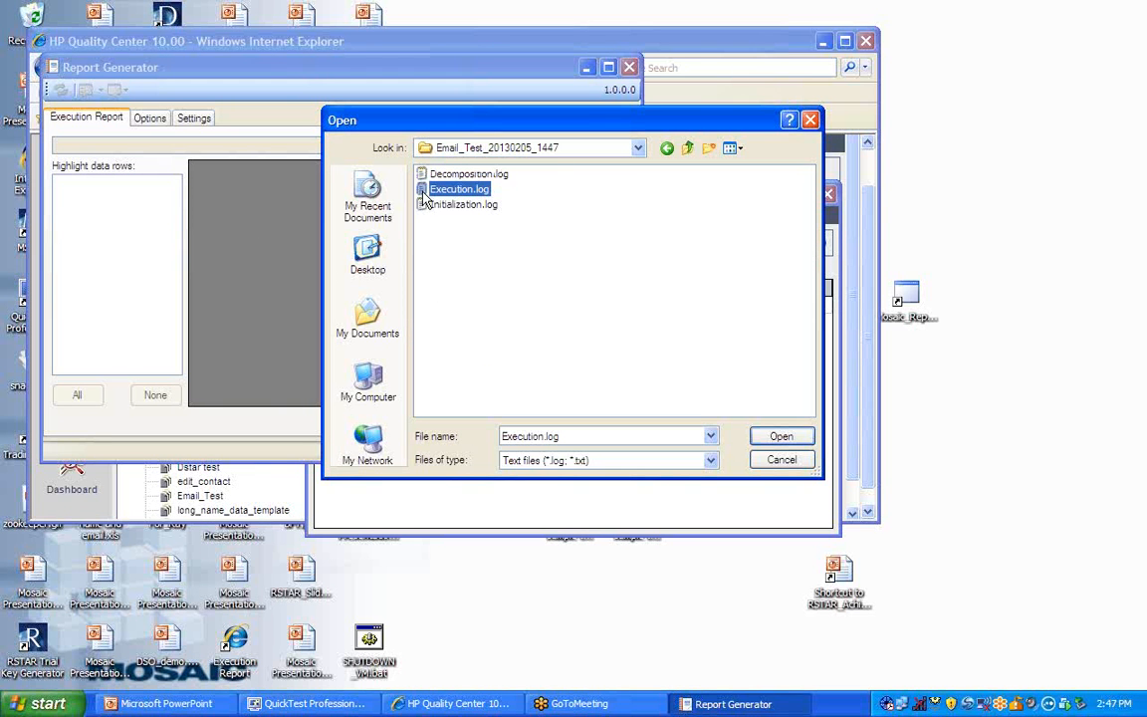
{"action": "left_click", "coordinate": [782, 436]}
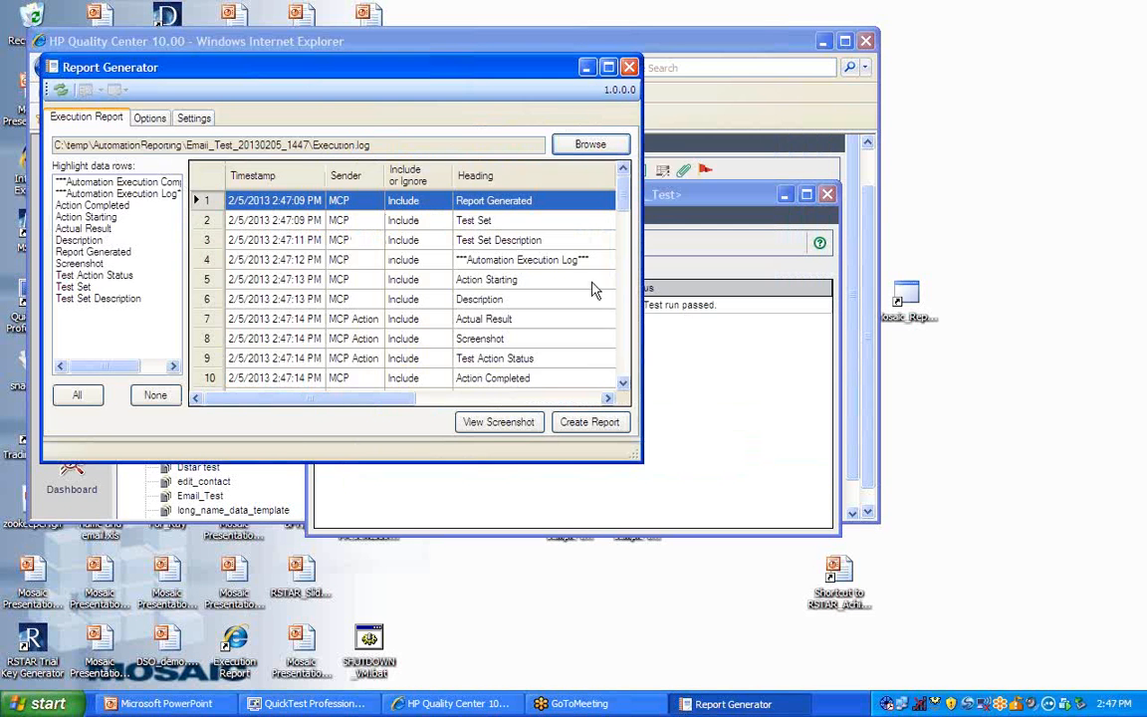
- Create the execution report from the loaded log and minimize the Automatic Runner window covering it
{"action": "left_click", "coordinate": [595, 424]}
{"action": "left_click", "coordinate": [786, 533]}
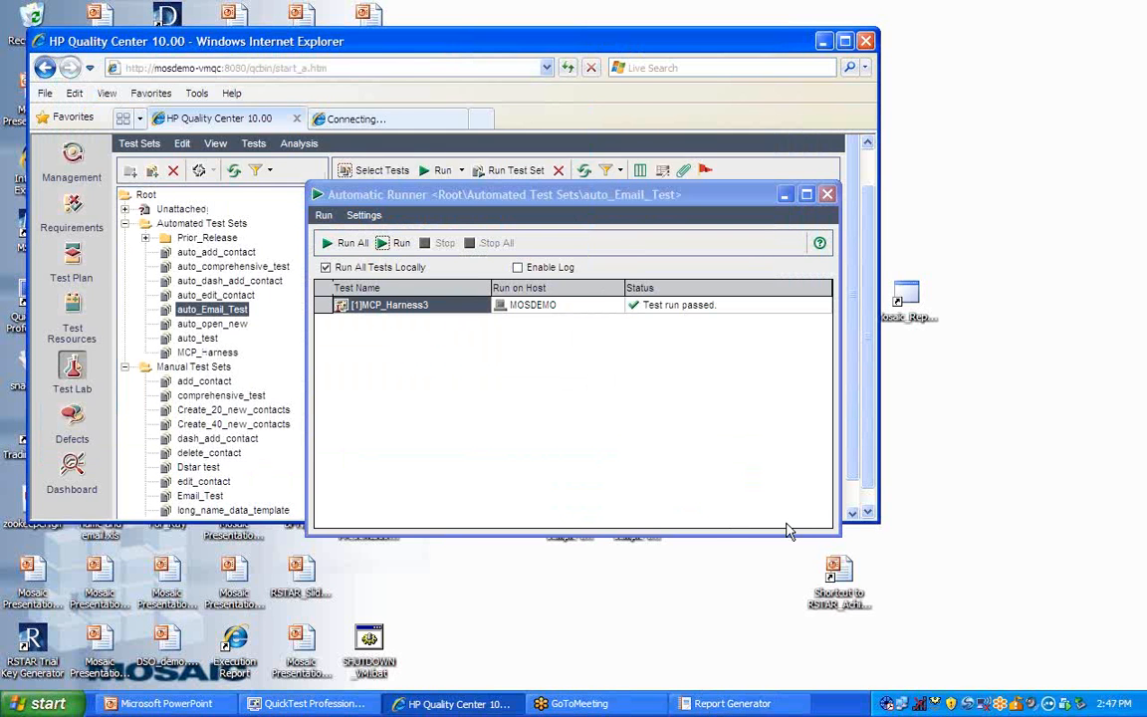
{"action": "left_click", "coordinate": [788, 198]}
- Review the execution report's test action results and screenshots down to the contact's added e-mail addresses
{"action": "scroll", "coordinate": [443, 256], "scroll_direction": "down", "scroll_amount": 7}
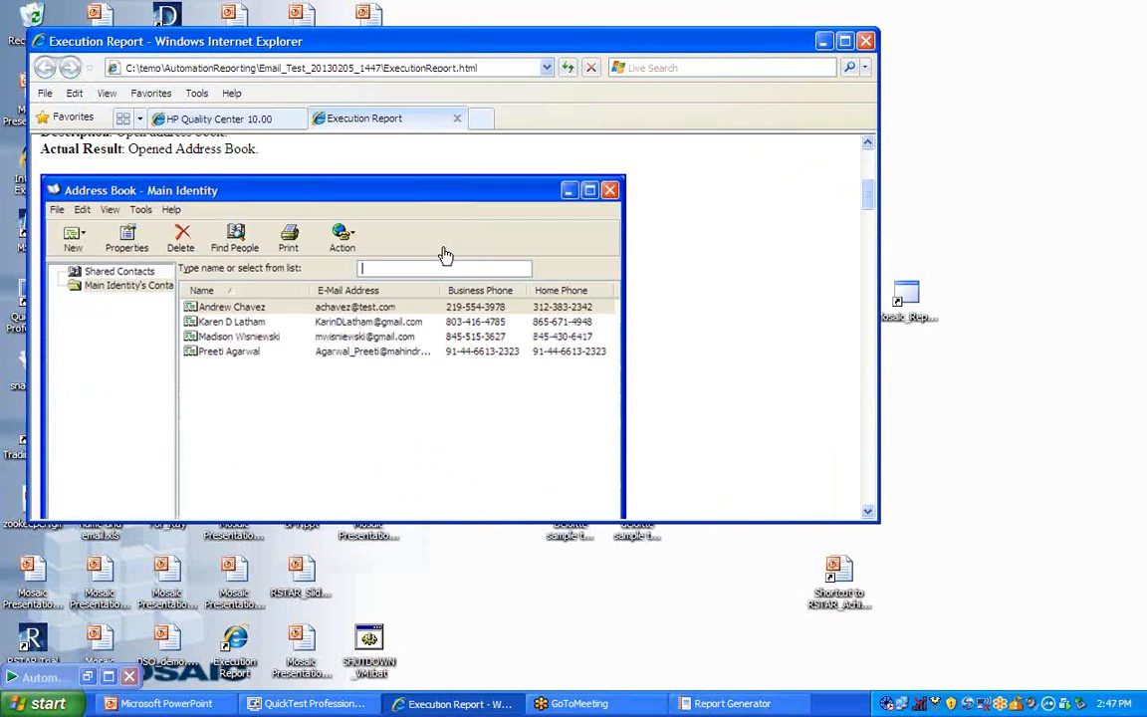
{"action": "scroll", "coordinate": [445, 256], "scroll_direction": "down", "scroll_amount": 2}
{"action": "scroll", "coordinate": [443, 256], "scroll_direction": "down", "scroll_amount": 8}
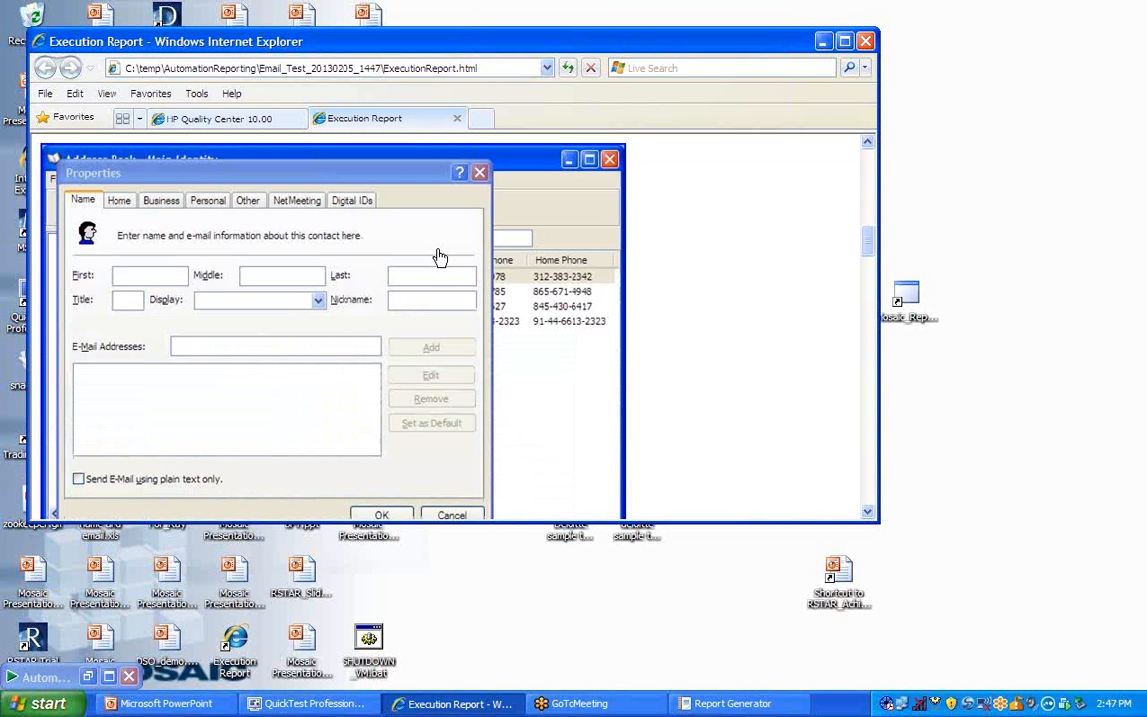
{"action": "scroll", "coordinate": [440, 258], "scroll_direction": "down", "scroll_amount": 12}
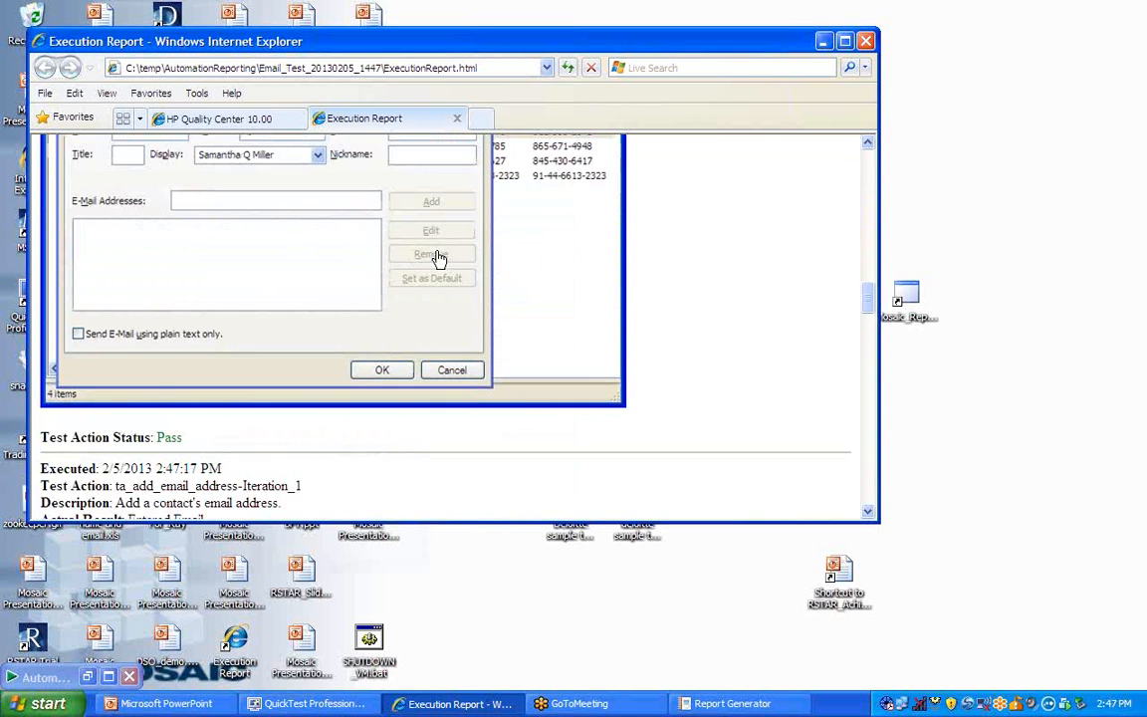
{"action": "scroll", "coordinate": [438, 257], "scroll_direction": "down", "scroll_amount": 20}
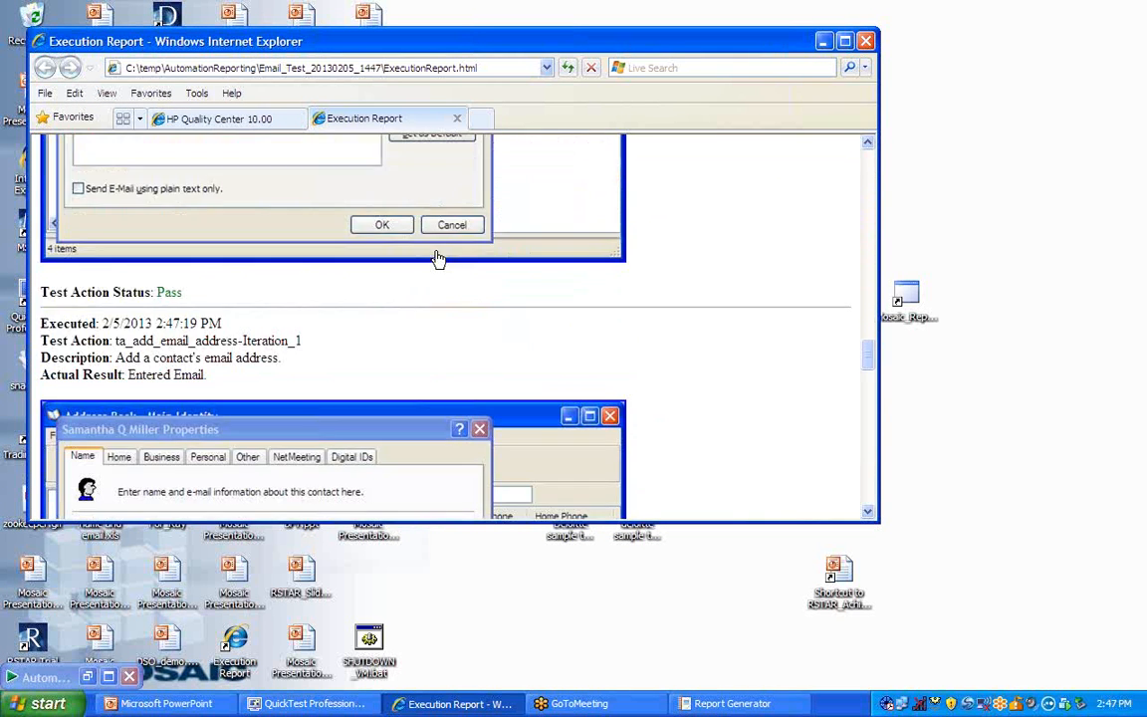
{"action": "scroll", "coordinate": [438, 259], "scroll_direction": "down", "scroll_amount": 12}
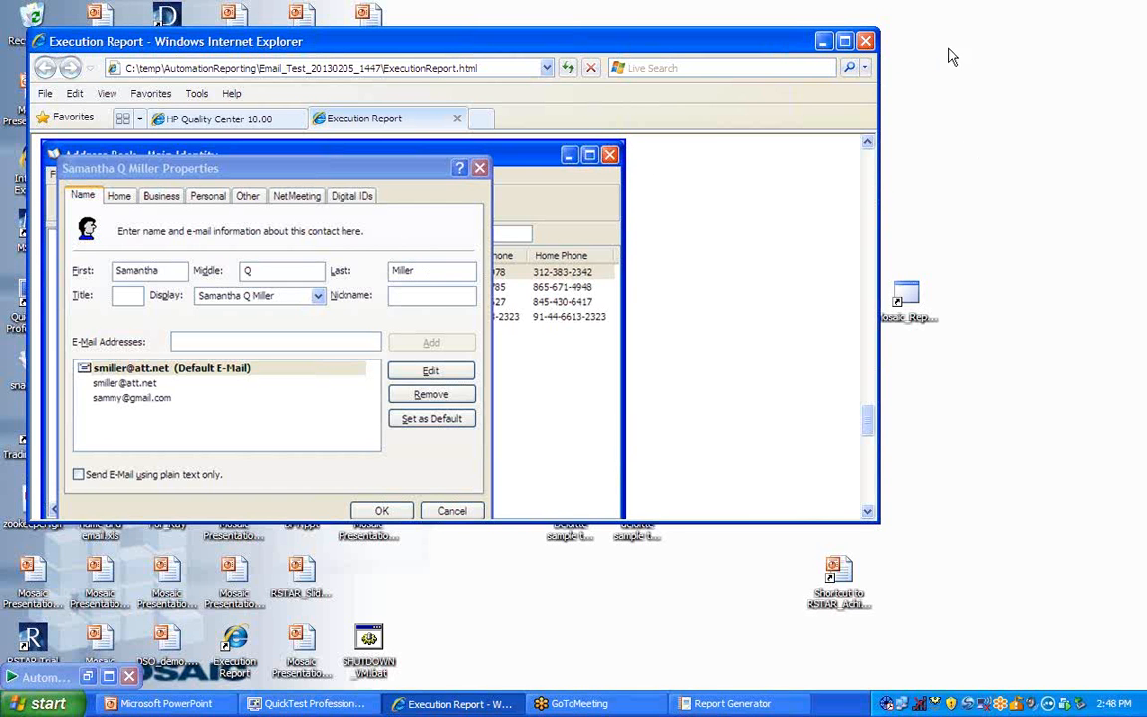
{"action": "left_click", "coordinate": [1122, 38]}
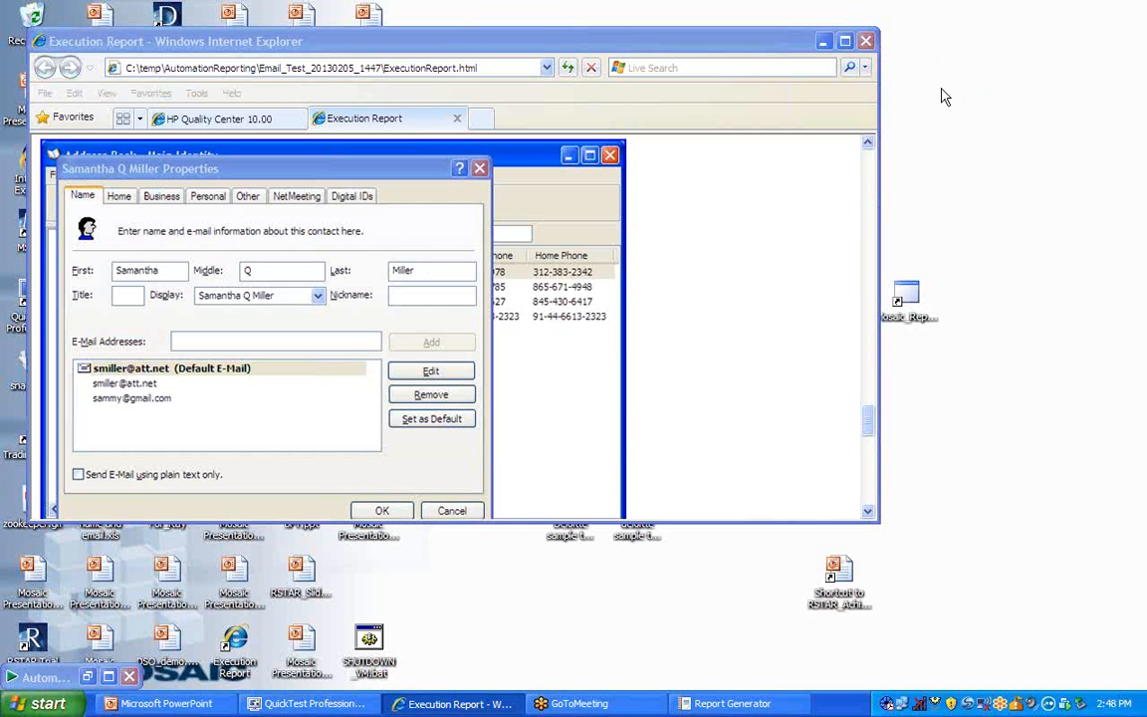